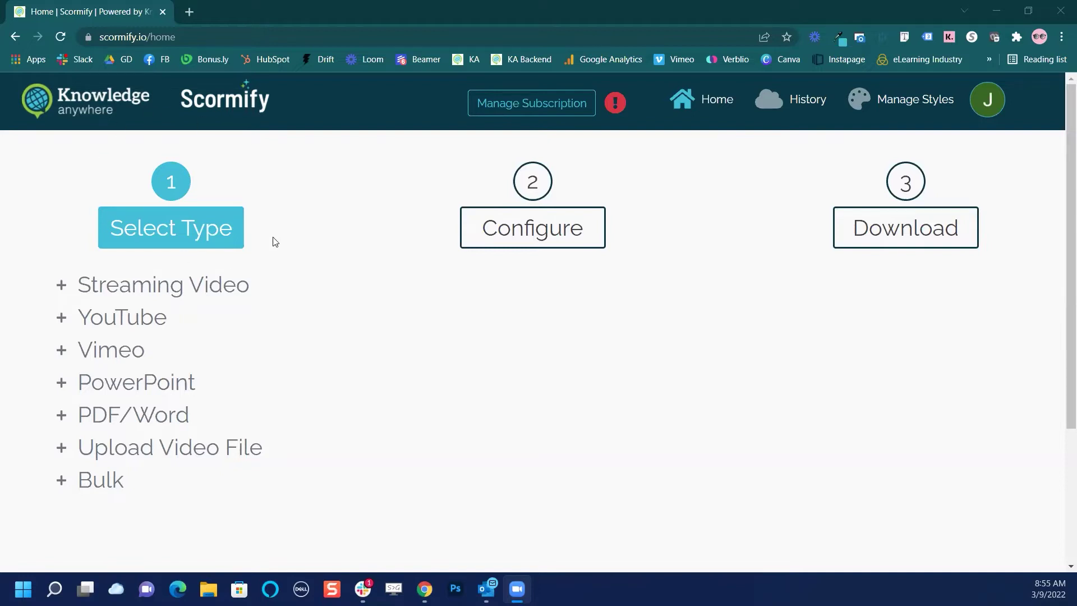
- Start an uploaded-video course titled 'Webinar'
click(231, 453)
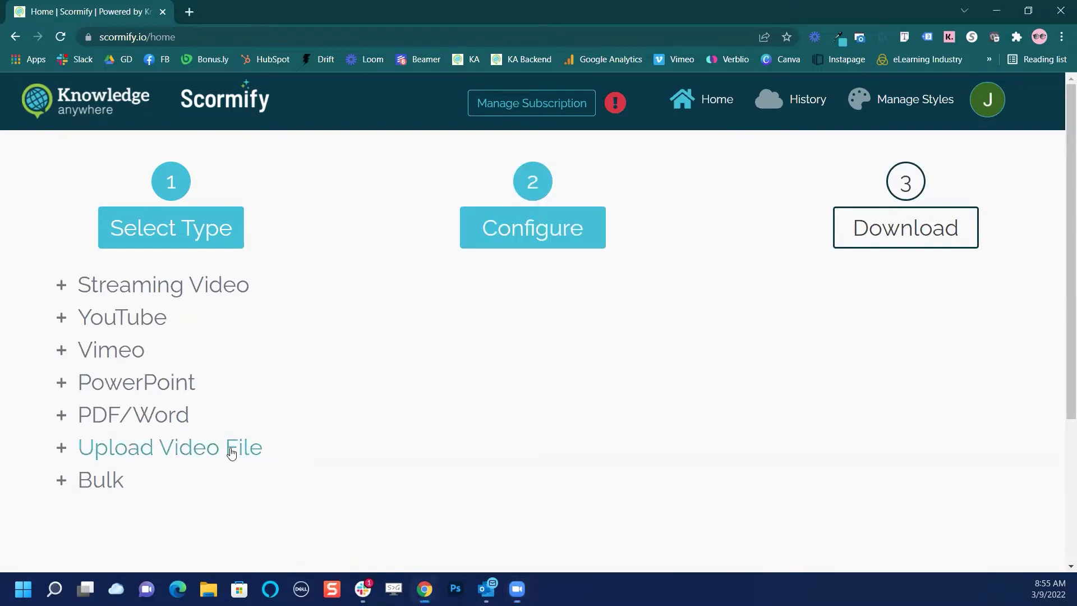
scroll(743, 375, down, 3)
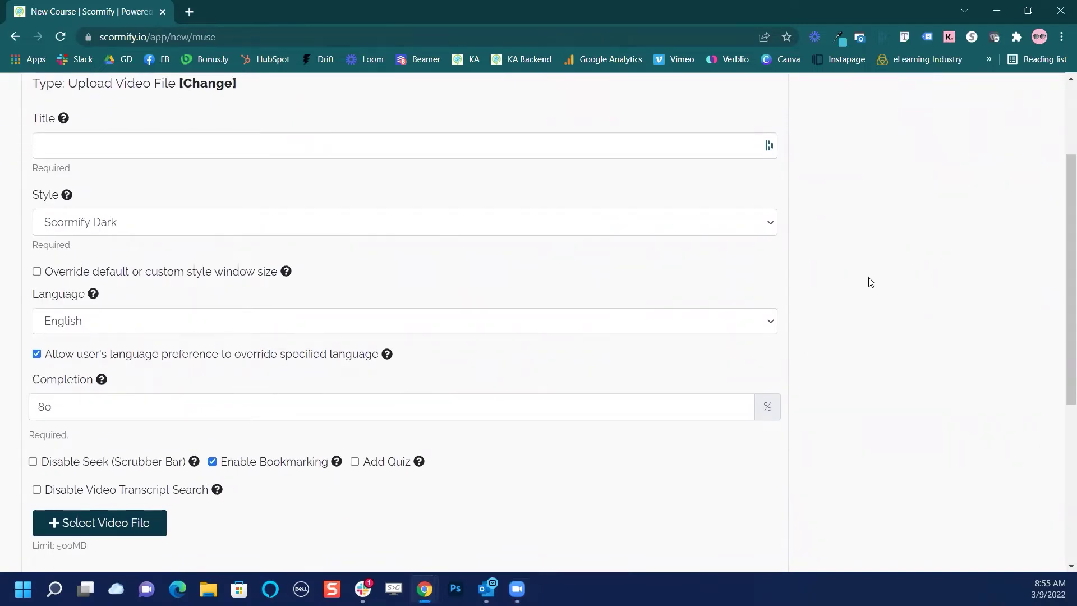
click(238, 136)
text(Webinar)
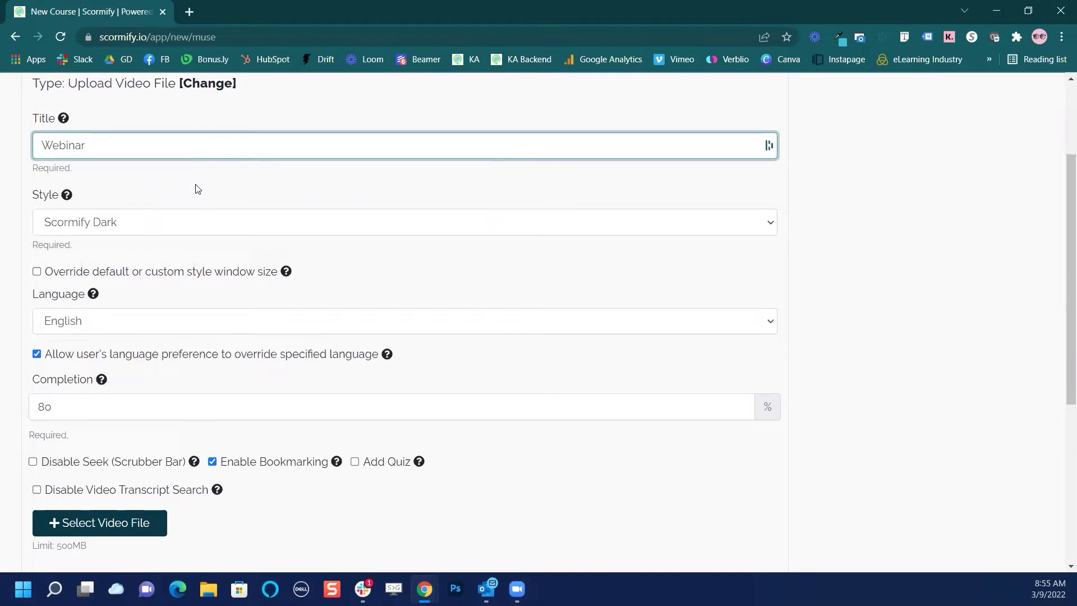
- Review the style and language lists, keeping Scormify Dark and English
click(165, 226)
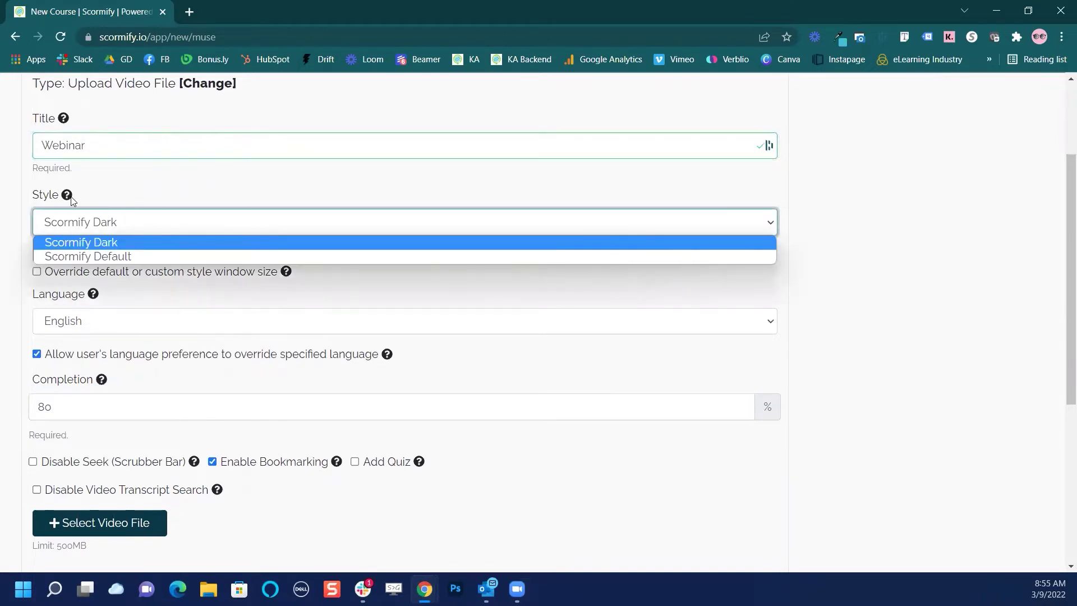
mouse_move(67, 194)
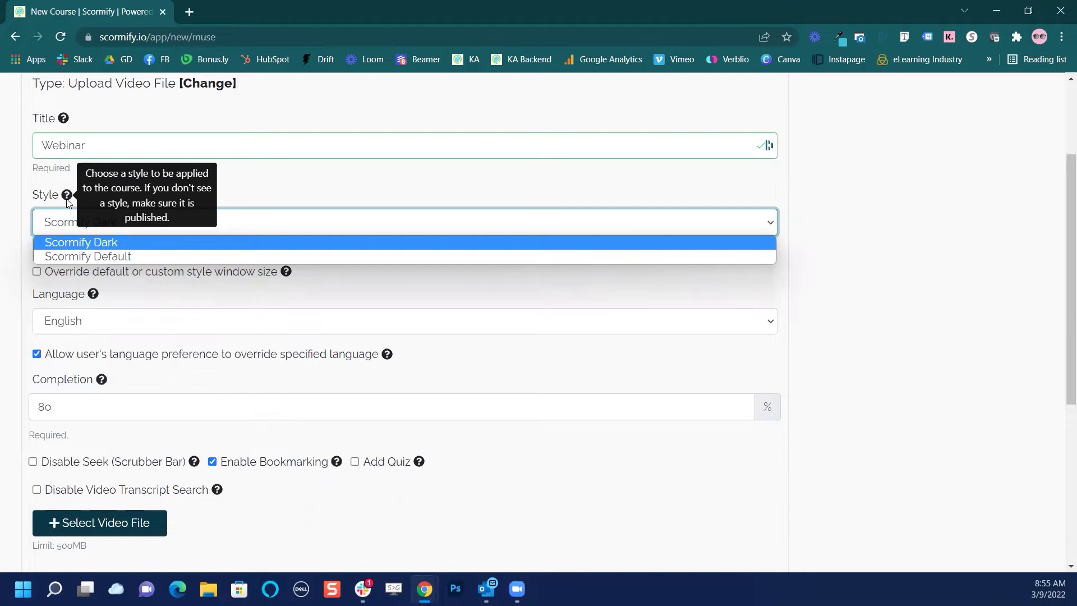
click(121, 315)
scroll(166, 258, down, 1)
scroll(166, 258, down, 1)
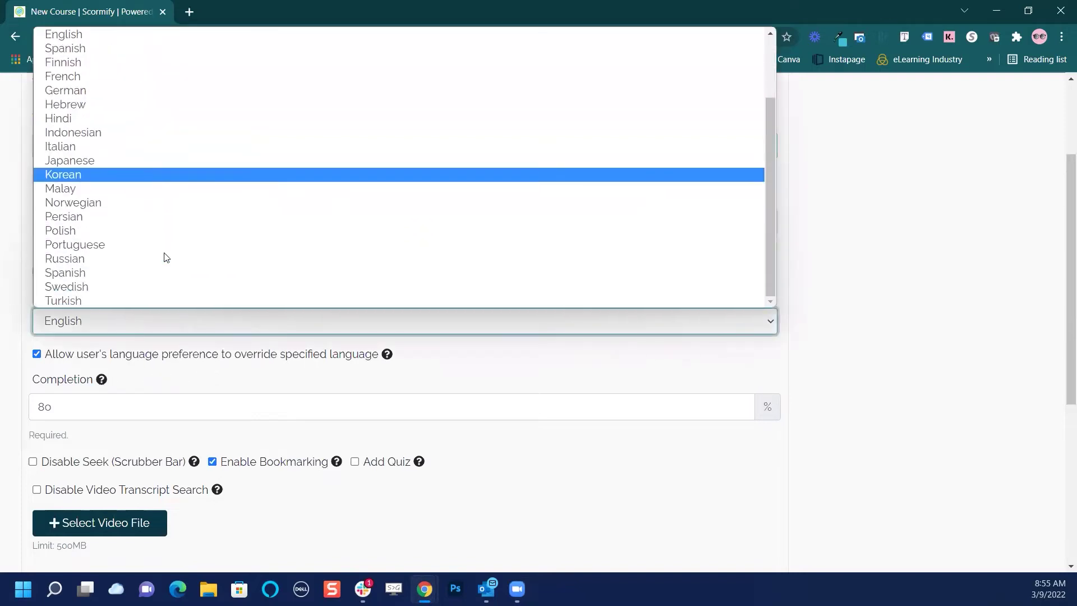
scroll(166, 258, up, 2)
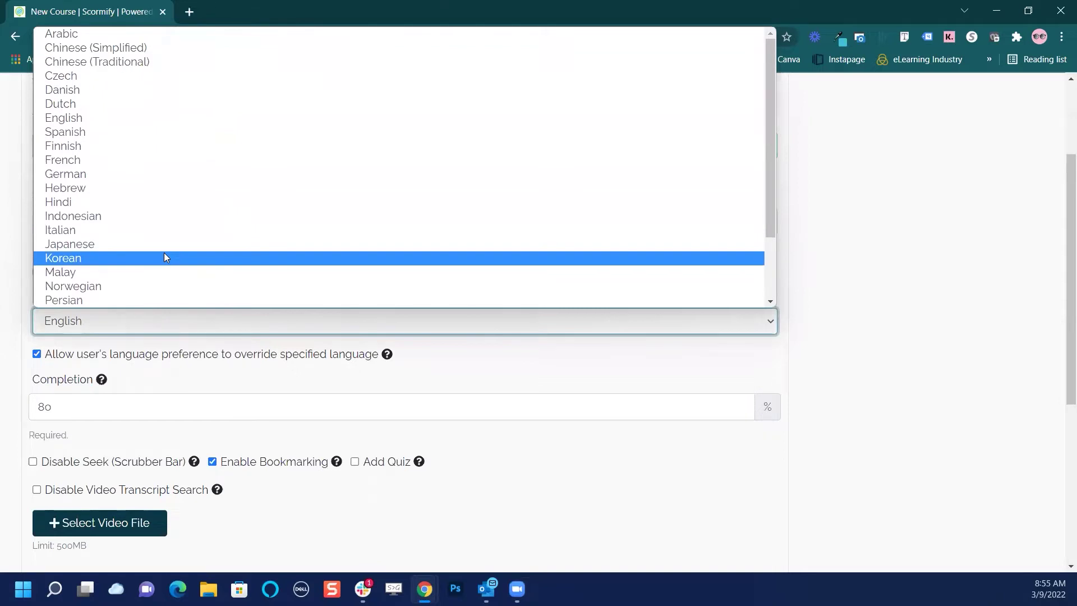
- Raise the completion requirement from 80 to 90 percent and enable Add Quiz
click(464, 375)
mouse_move(101, 379)
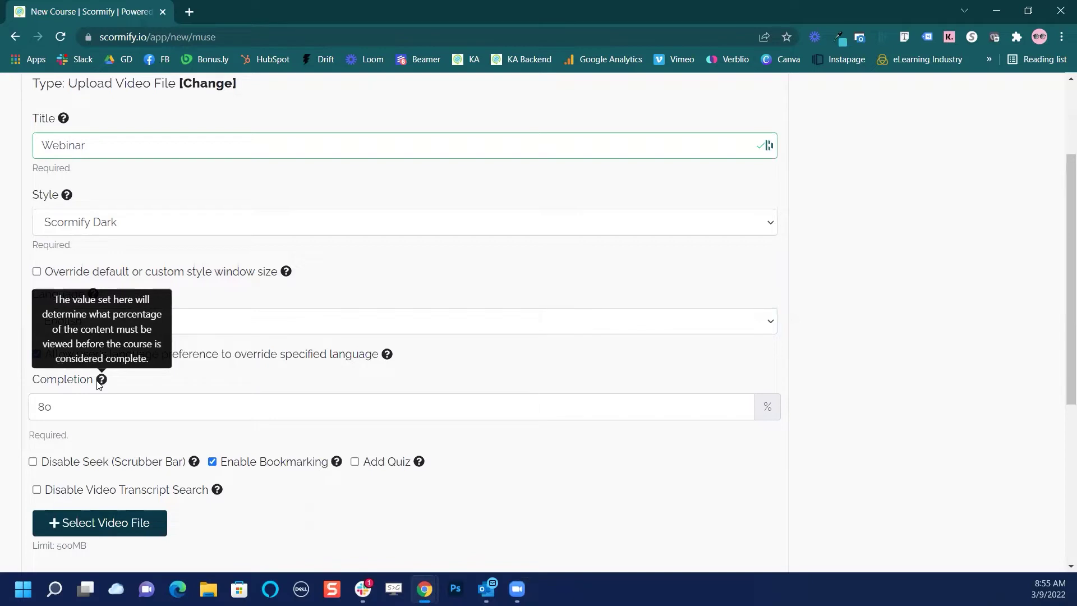
drag(45, 406, 37, 406)
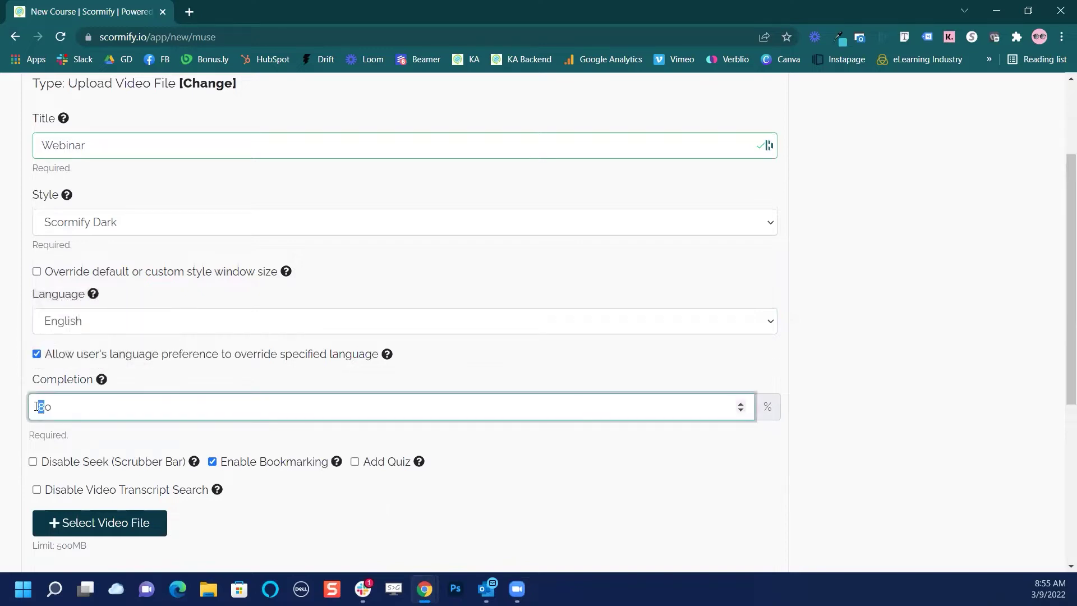
text(9)
scroll(346, 443, down, 2)
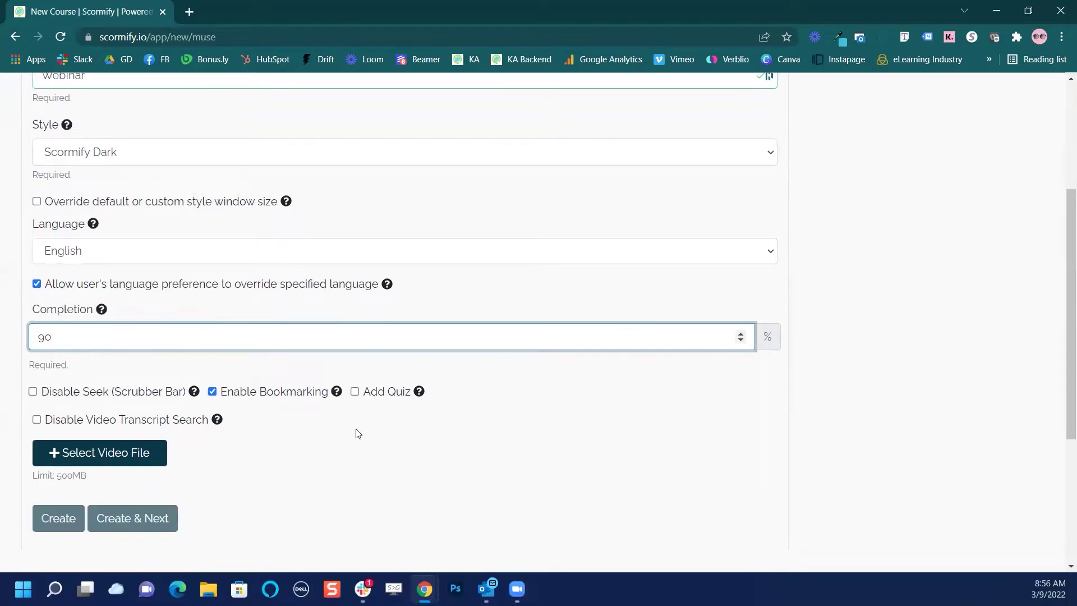
click(355, 391)
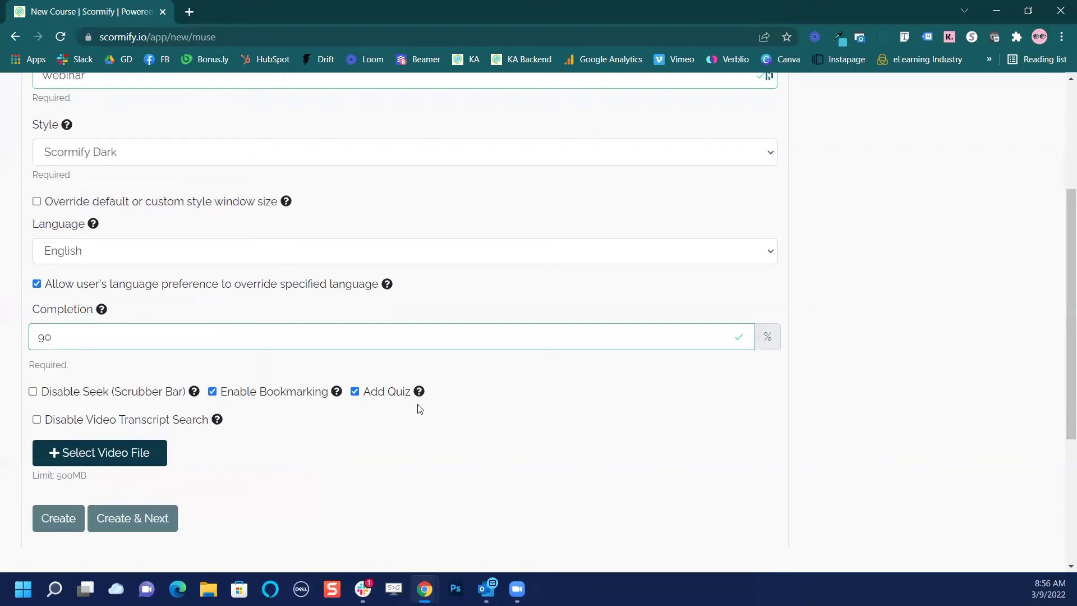
- Choose Knowledge Anywhere Webinar.mp4 in the Open dialog and upload it
click(136, 457)
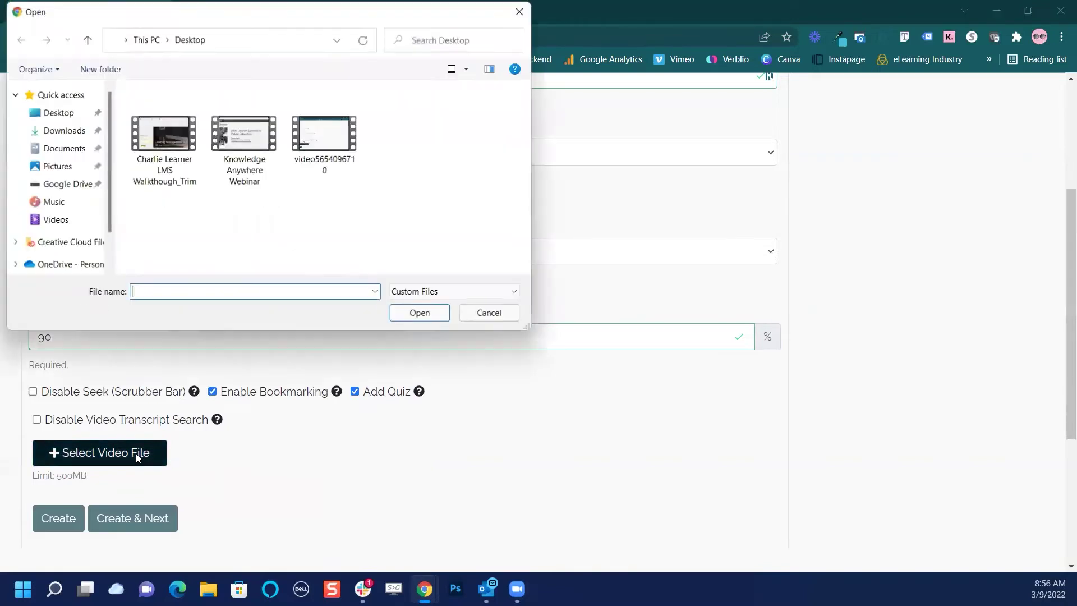
click(245, 163)
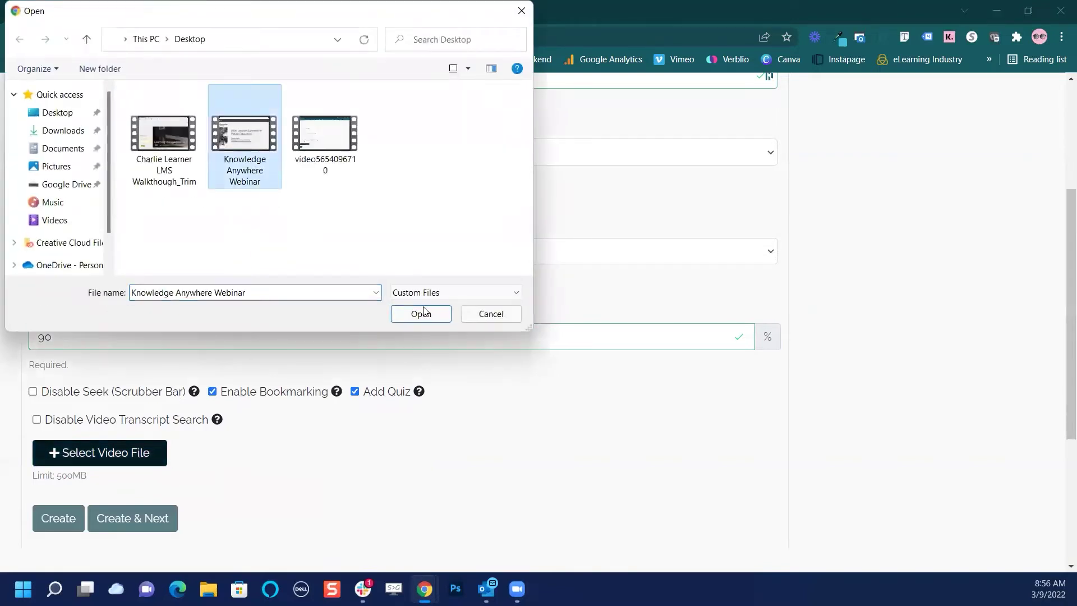
click(423, 317)
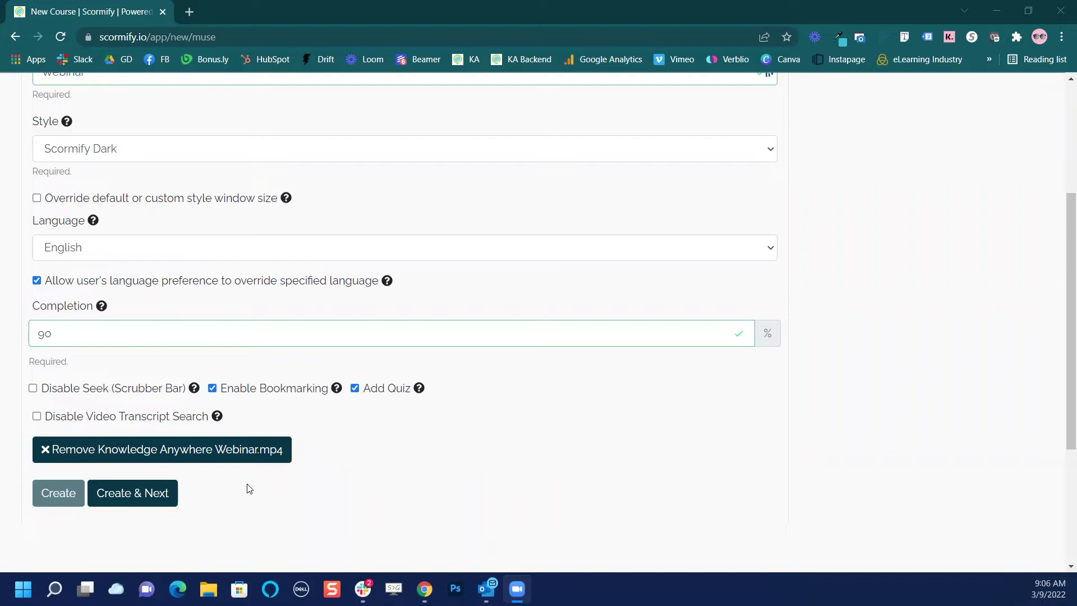
- Create the Webinar course, then briefly play and pause the 4:12 video preview
click(121, 505)
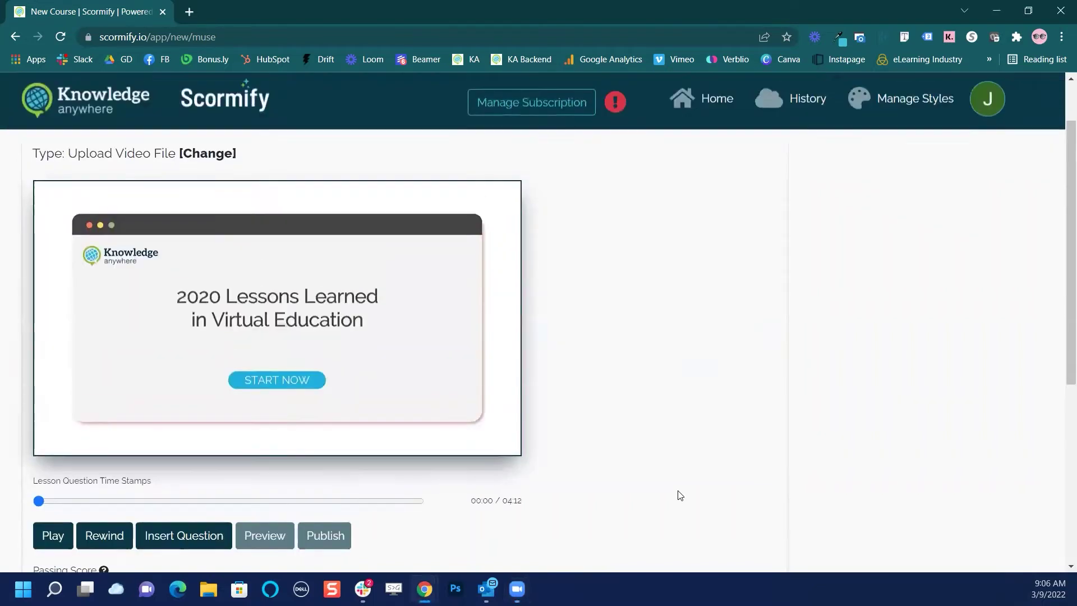
scroll(680, 495, down, 1)
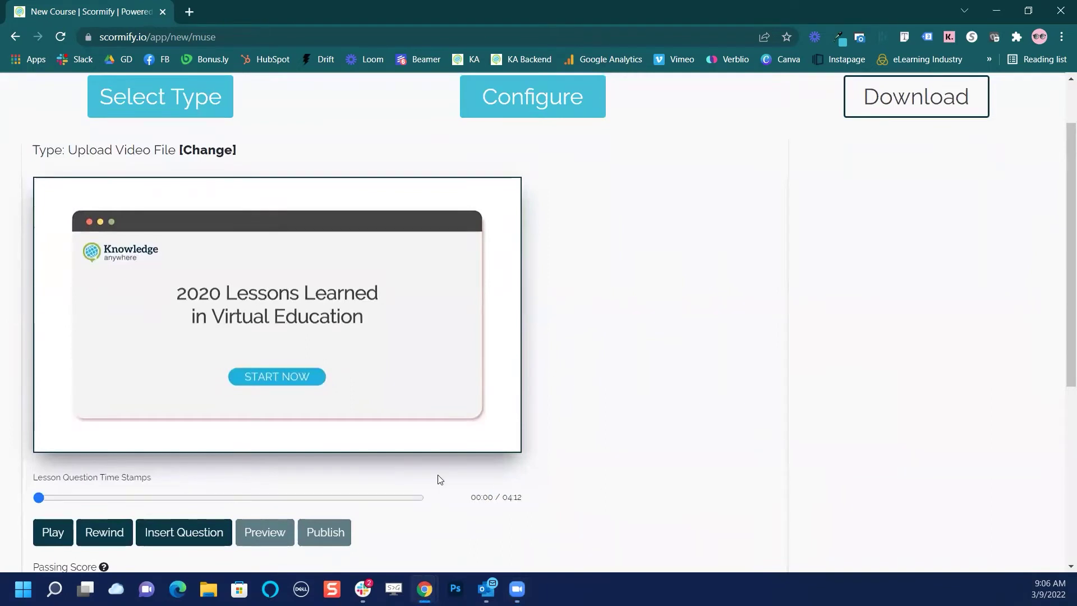
scroll(440, 479, down, 1)
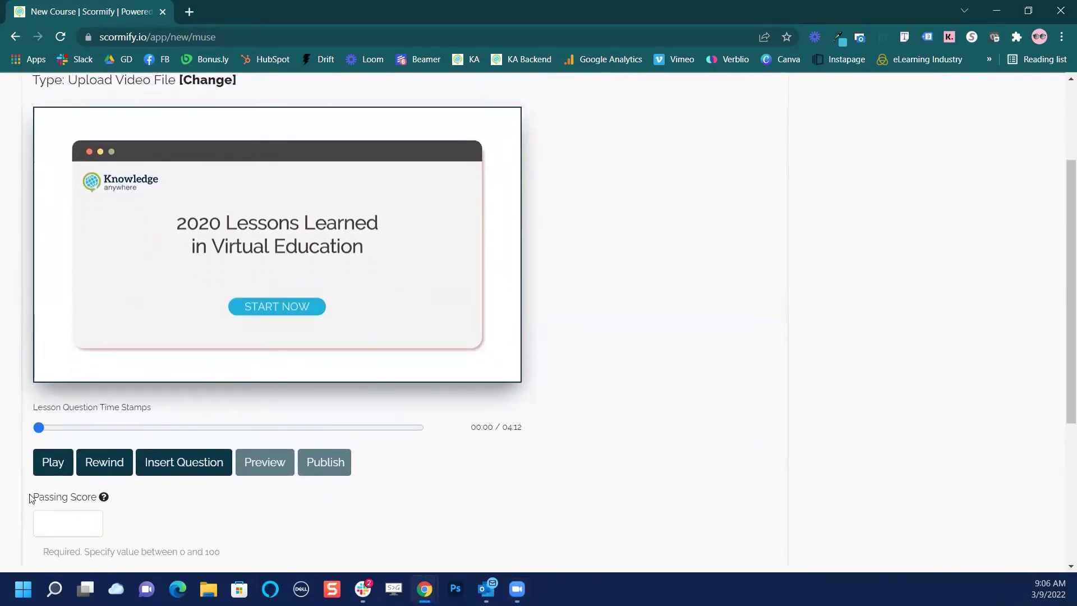
click(55, 474)
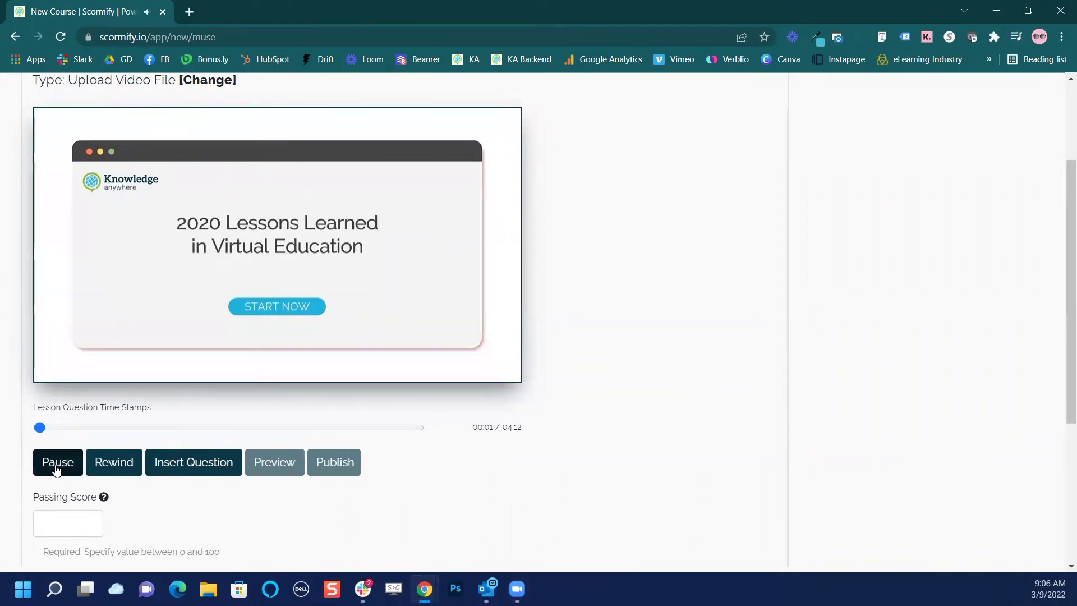
click(56, 470)
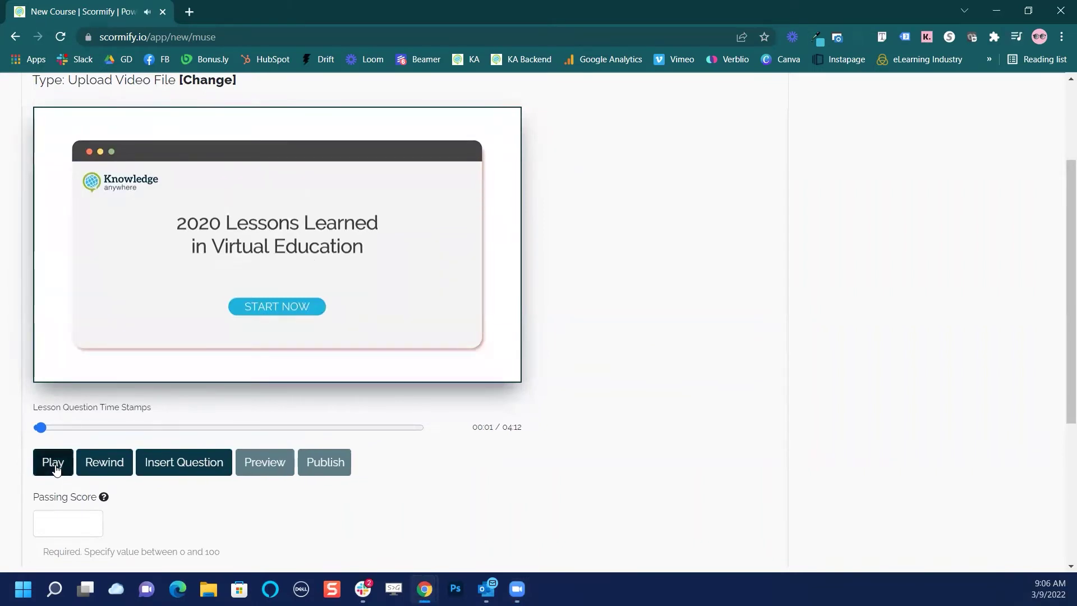
- Insert a Tip reading 'Tip: this is a quizzed video, so pay attention!'
click(208, 469)
scroll(802, 387, up, 1)
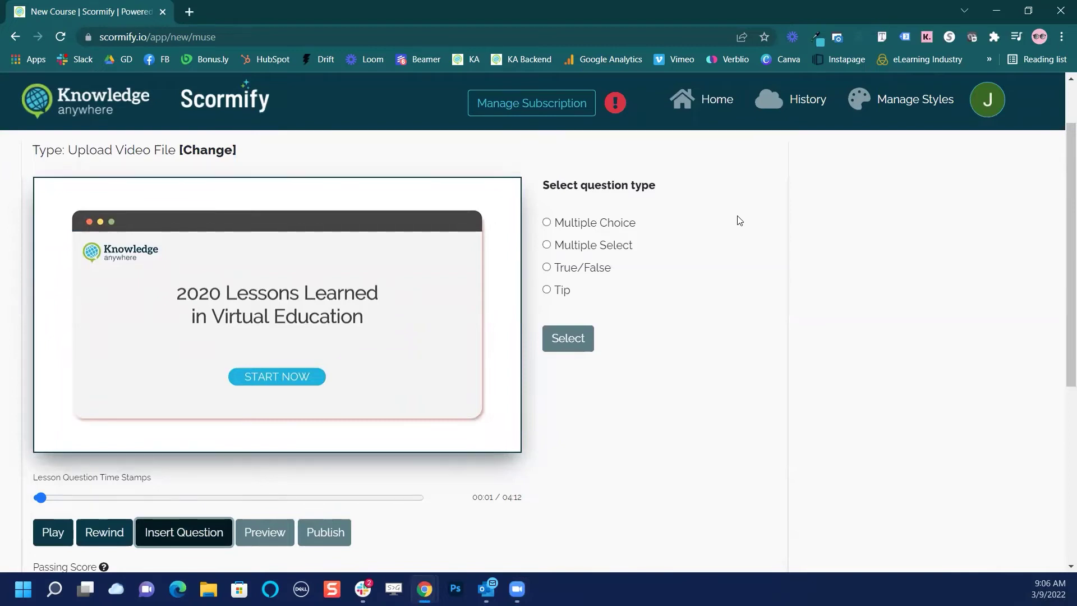
click(547, 289)
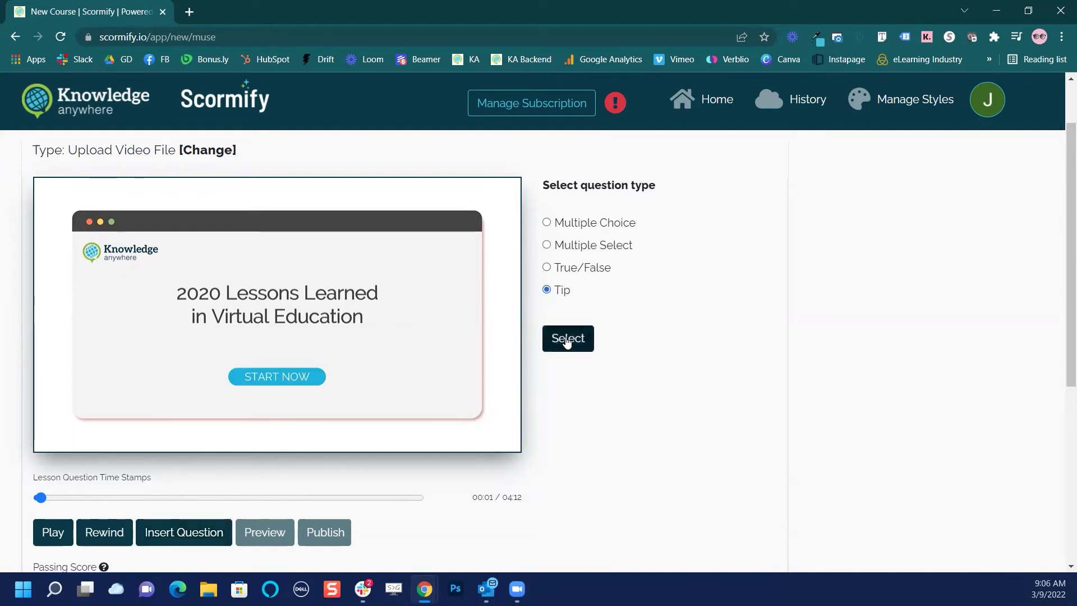
click(566, 337)
click(604, 213)
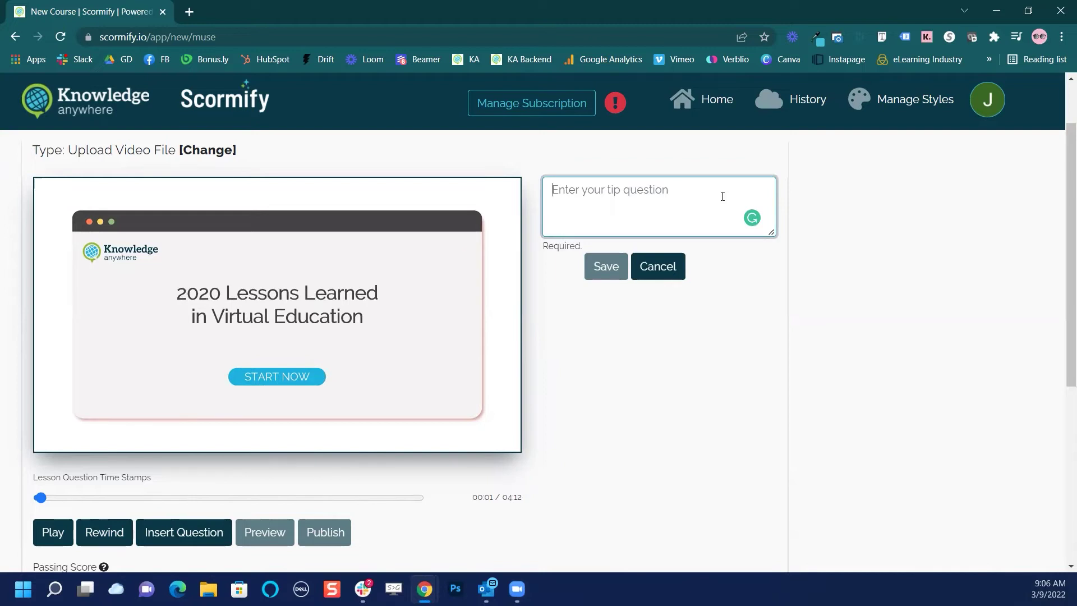
text(Tip: this is a quizzed video, so pay attention!)
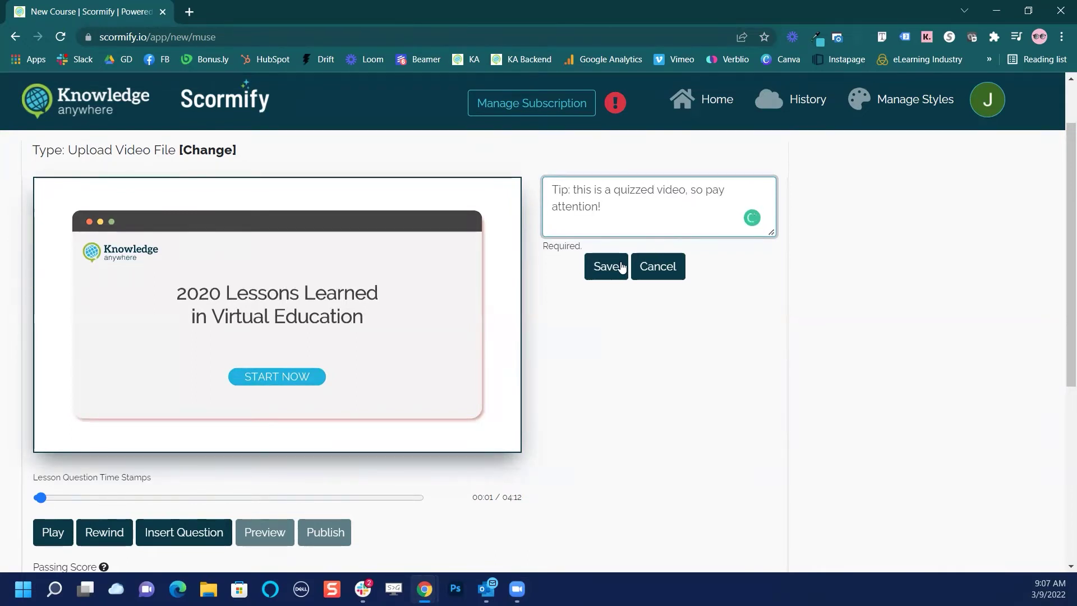
click(612, 268)
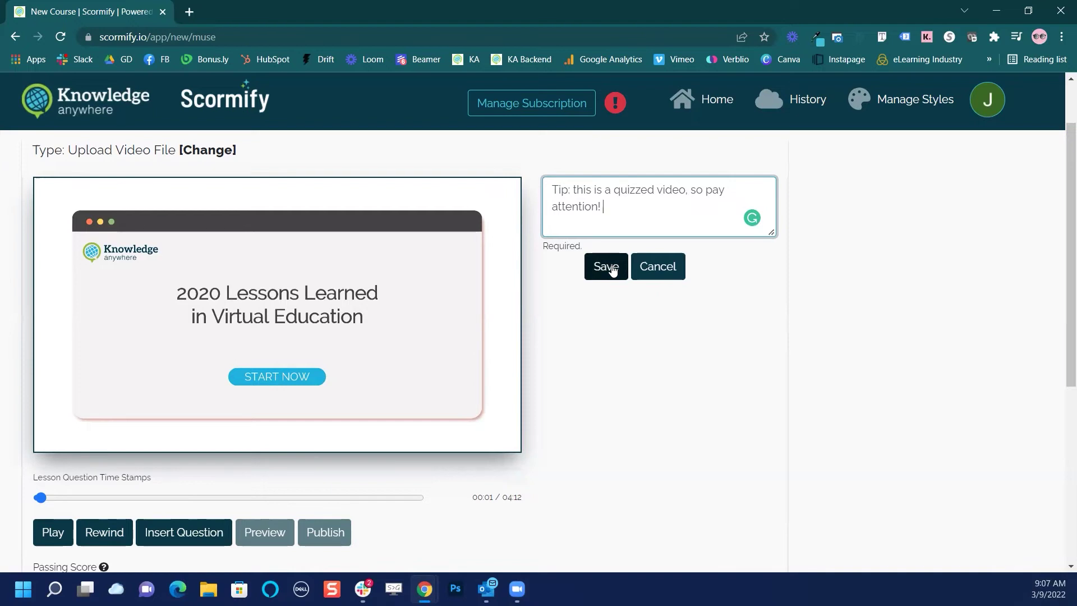
- Save the tip so it is listed as question 1
click(613, 267)
scroll(735, 394, down, 1)
scroll(9, 432, down, 1)
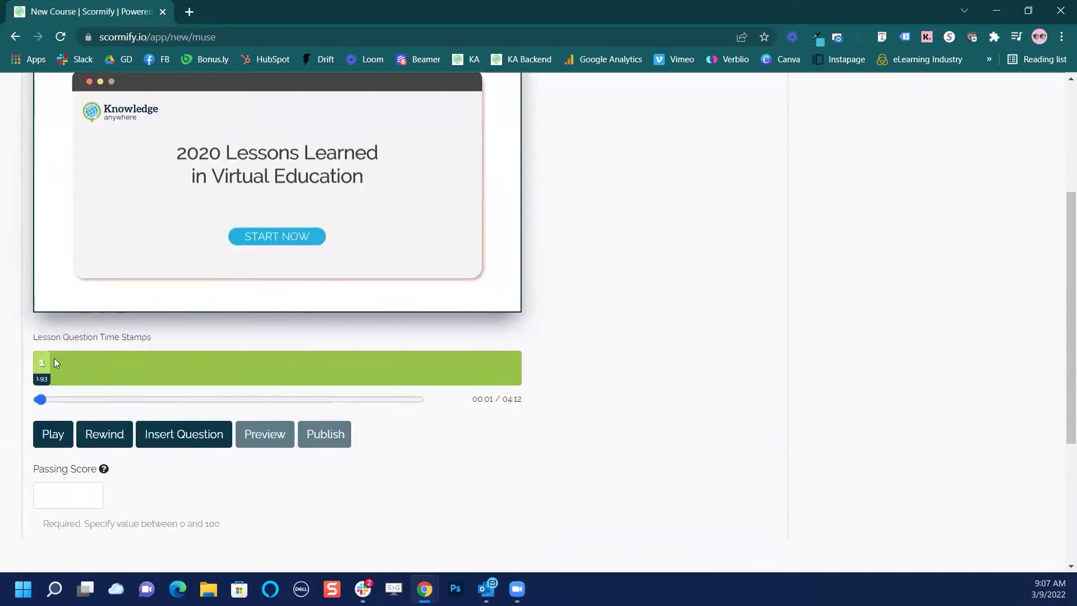
scroll(42, 448, up, 1)
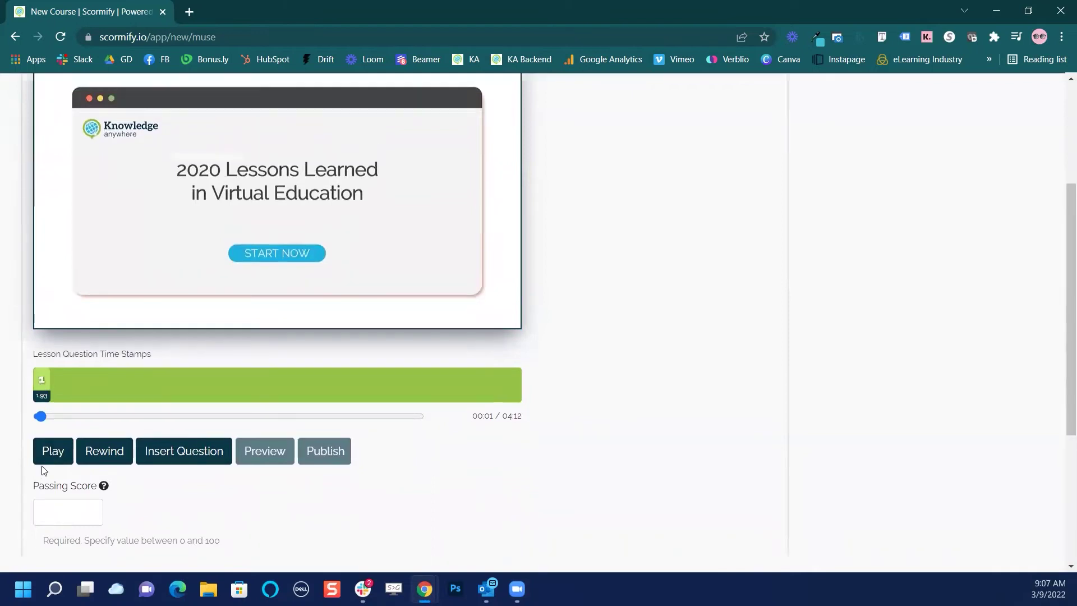
- Play the webinar and move playback to 01:15 at the Lesson 1 slide
click(53, 504)
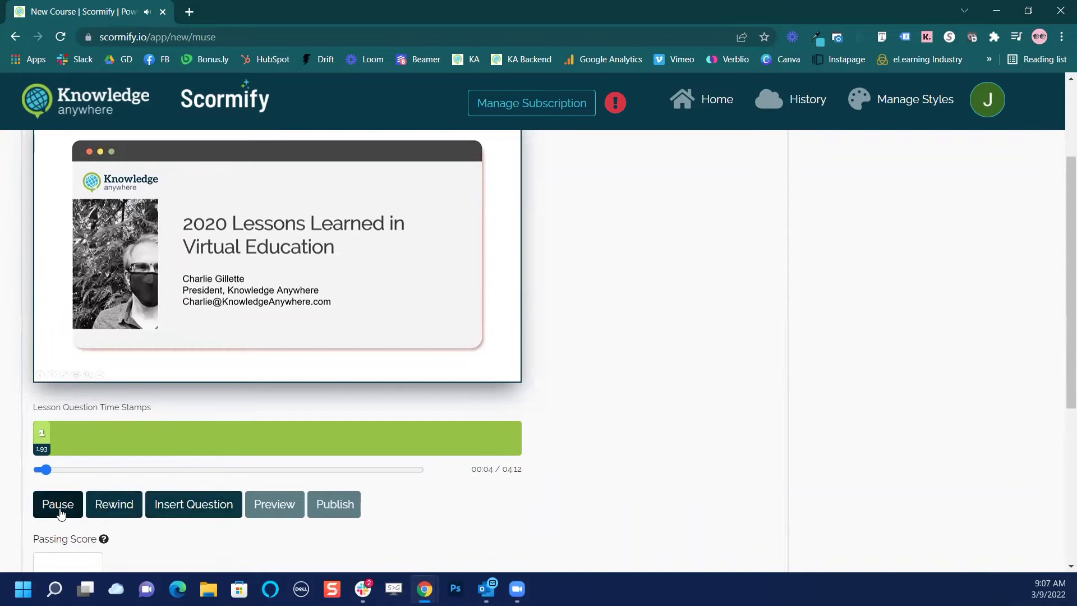
click(79, 473)
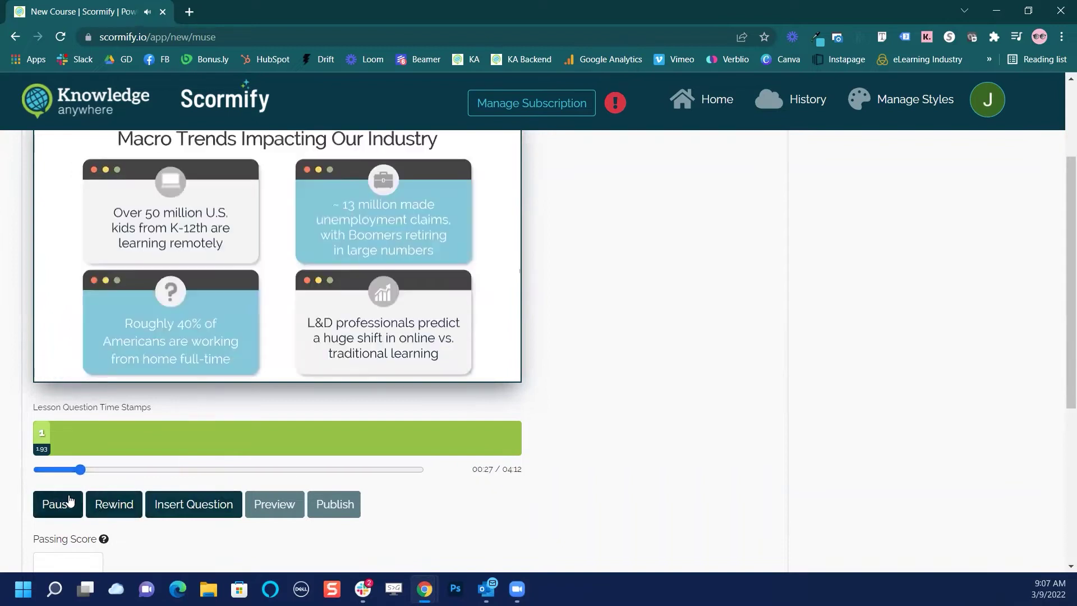
click(54, 504)
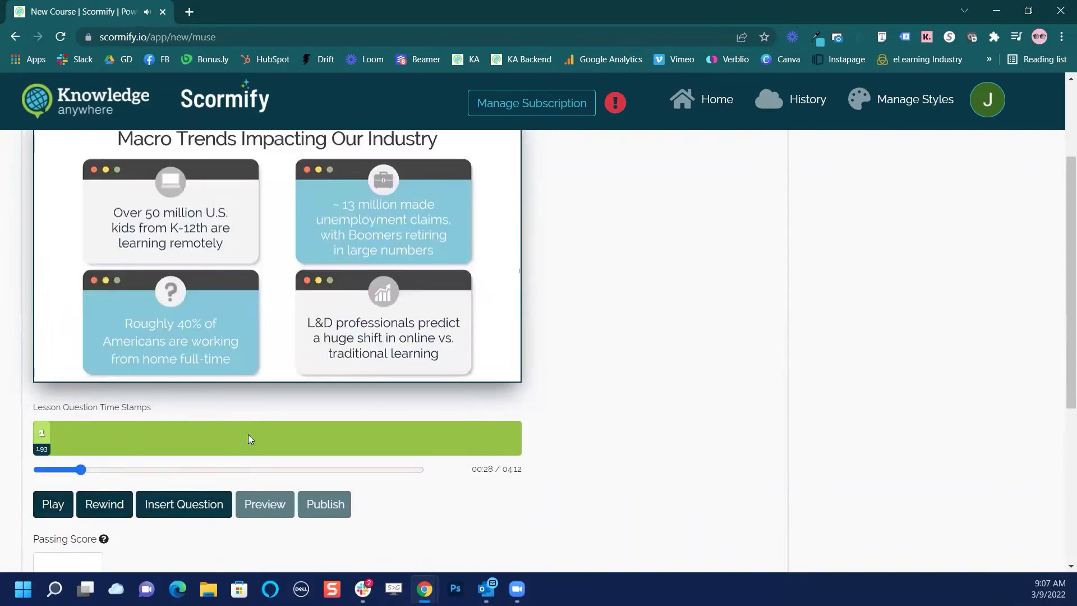
scroll(247, 438, up, 1)
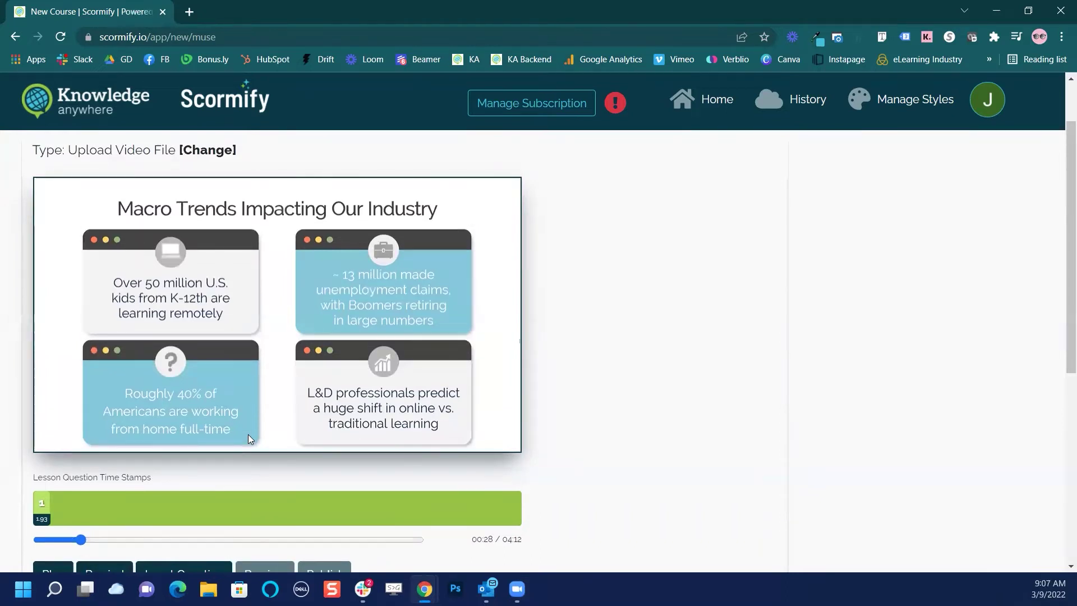
scroll(249, 438, down, 1)
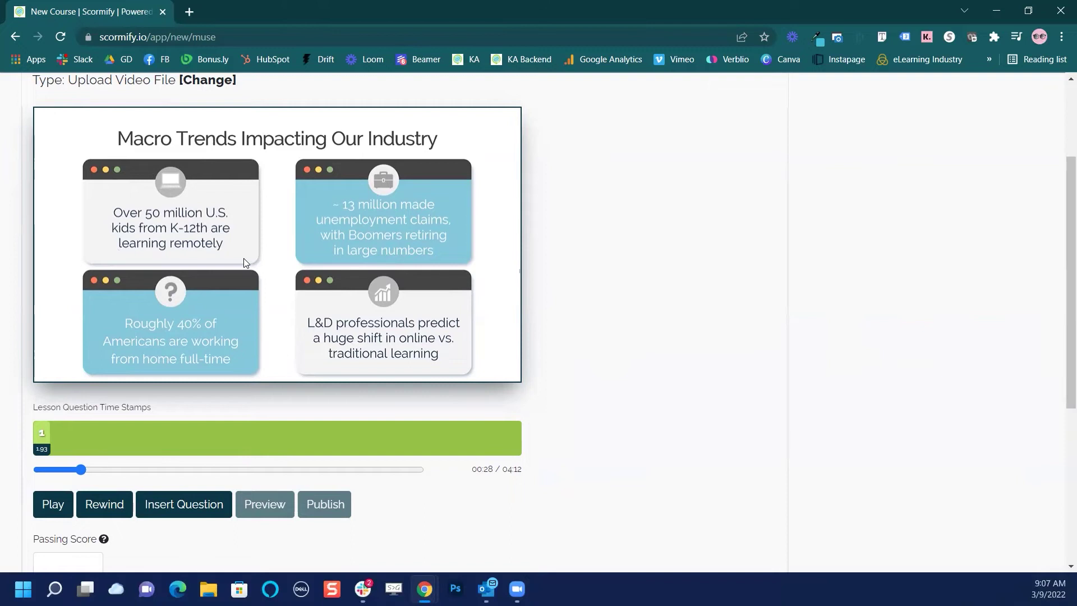
drag(81, 470, 131, 469)
click(151, 469)
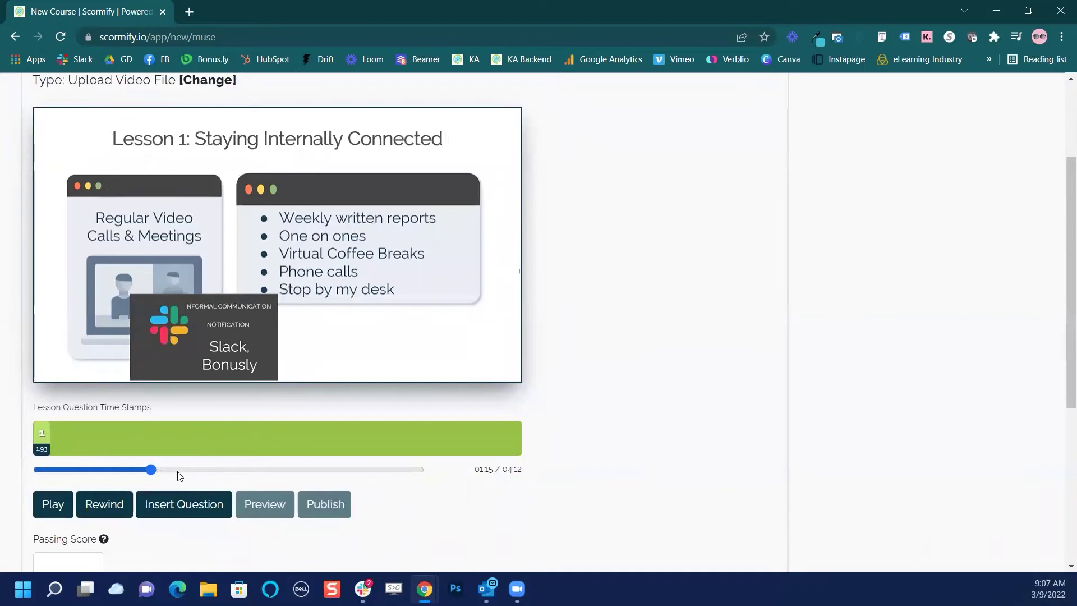
- Insert a multiple-choice question at 01:15 asking how many US kids learn remotely
click(184, 507)
click(577, 157)
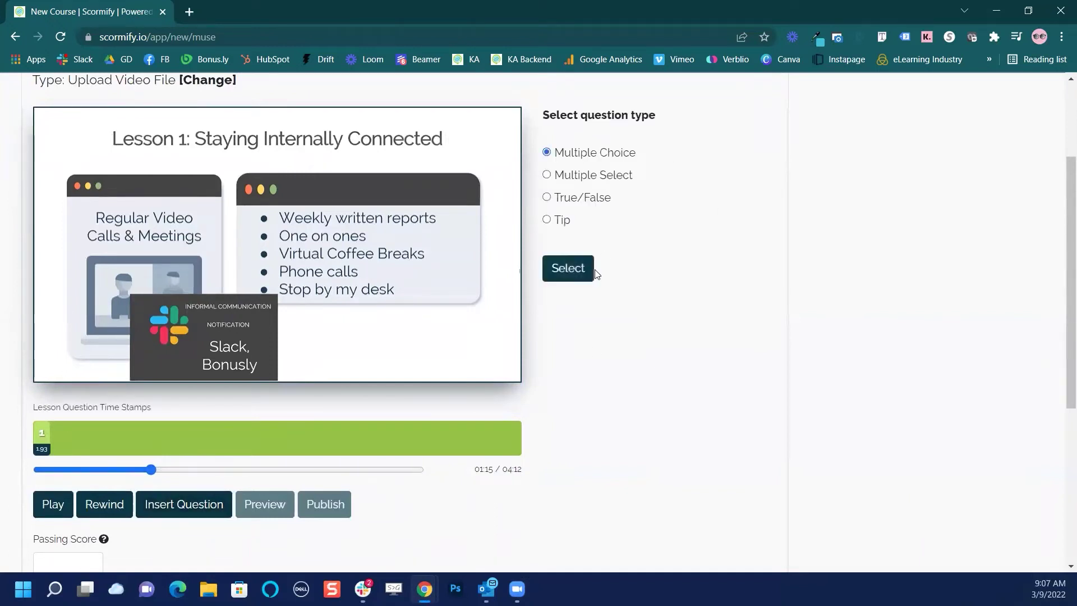
click(585, 274)
click(613, 151)
text(Ho)
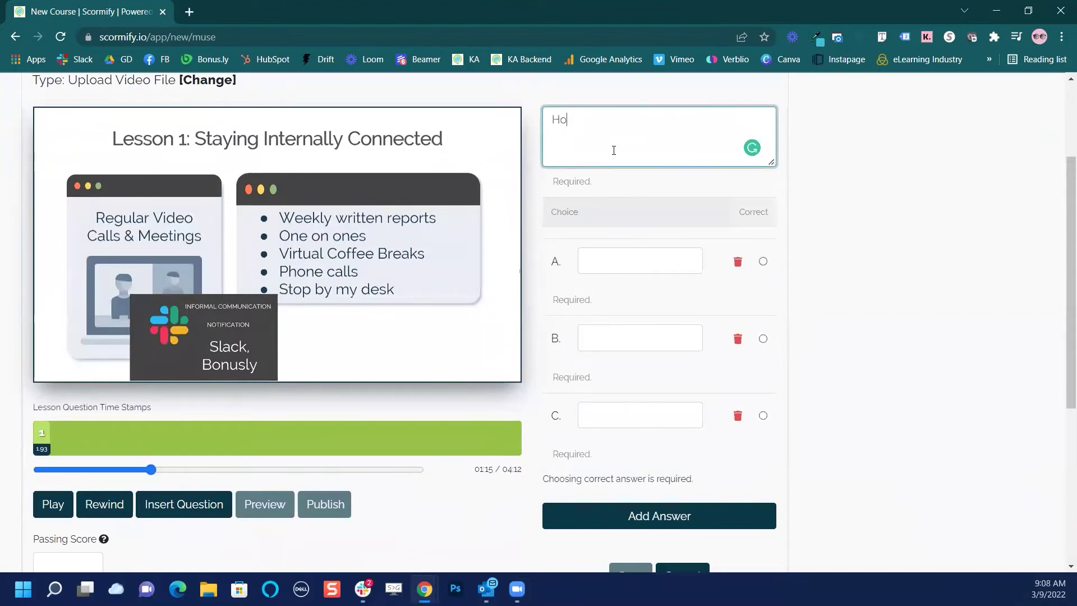
text(w many US)
text(ids with)
key(BackSpace)
key(BackSpace)
key(BackSpace)
key(BackSpace)
text(learn remotely?)
- Enter answer choices 30M, 50M and 80M
click(639, 262)
text(30M)
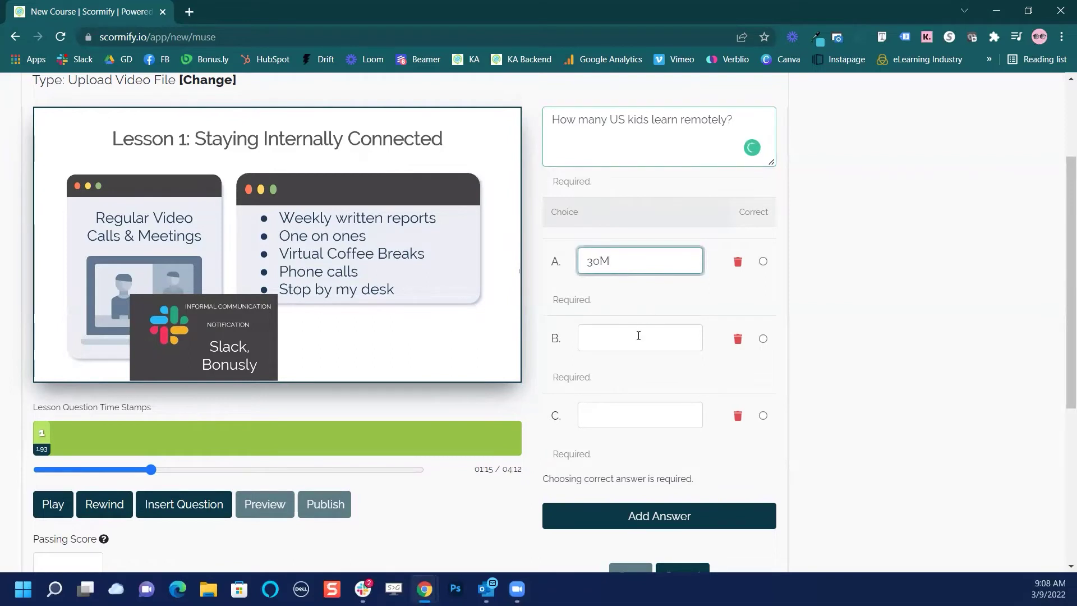
click(637, 339)
text(50M)
click(648, 426)
text(80M)
- Remove the empty choices D and E and mark 50M as correct
scroll(645, 429, down, 1)
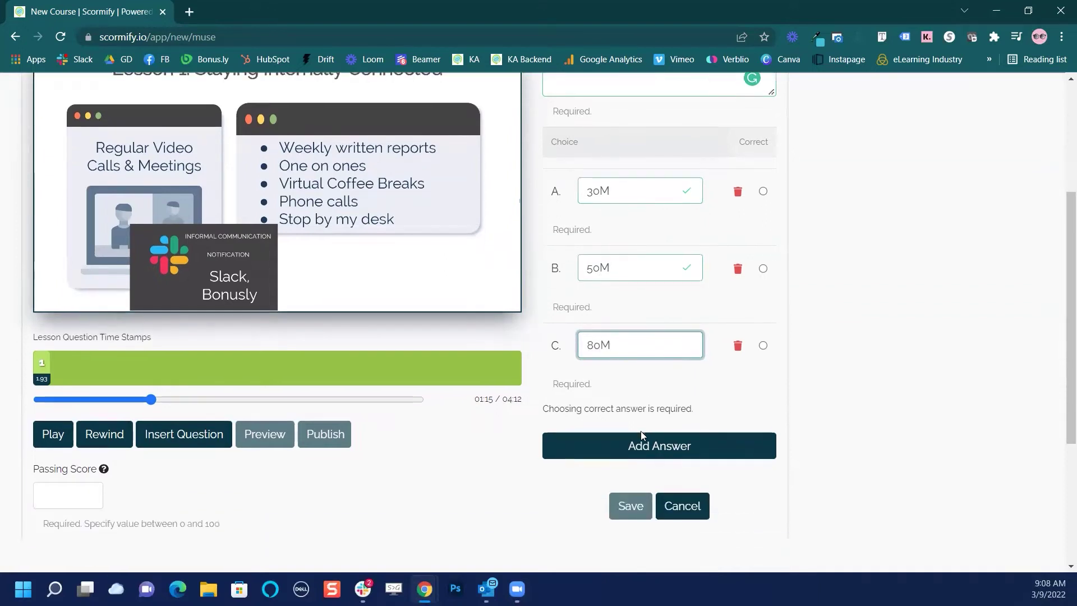
click(635, 446)
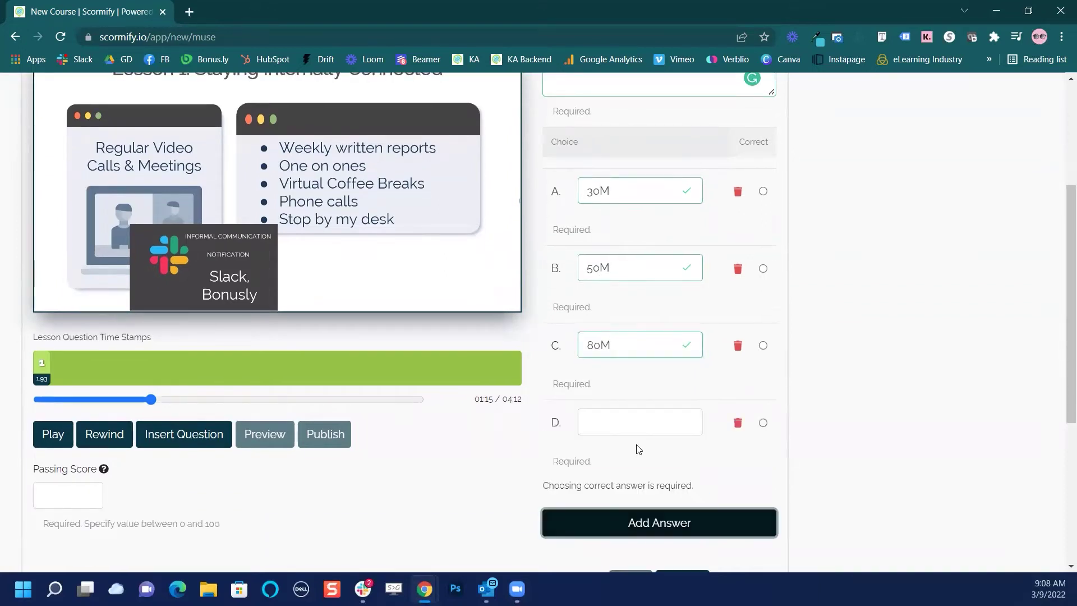
click(652, 530)
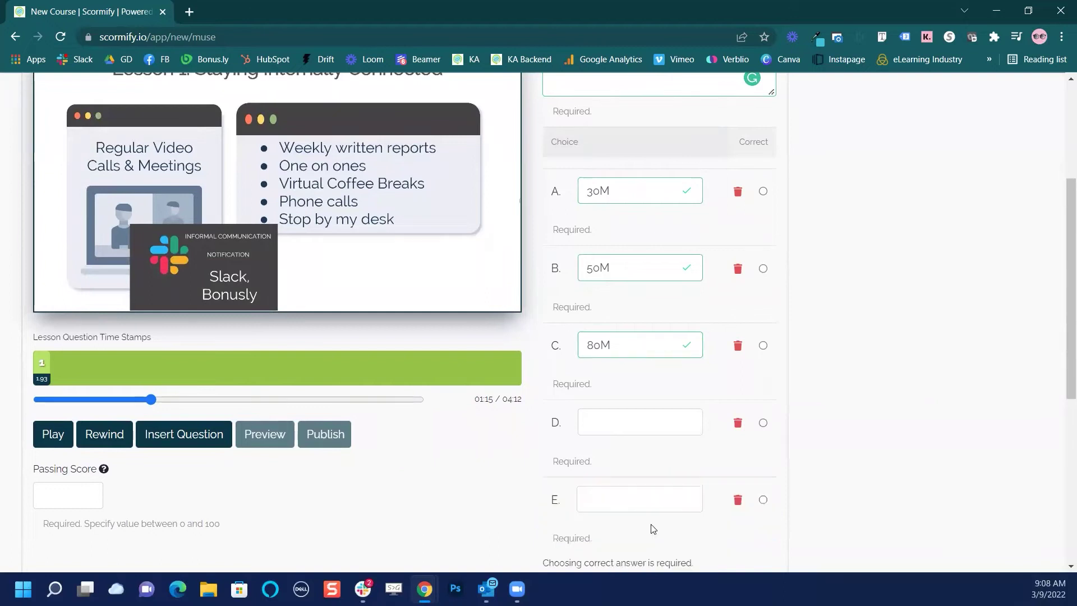
click(738, 501)
click(738, 424)
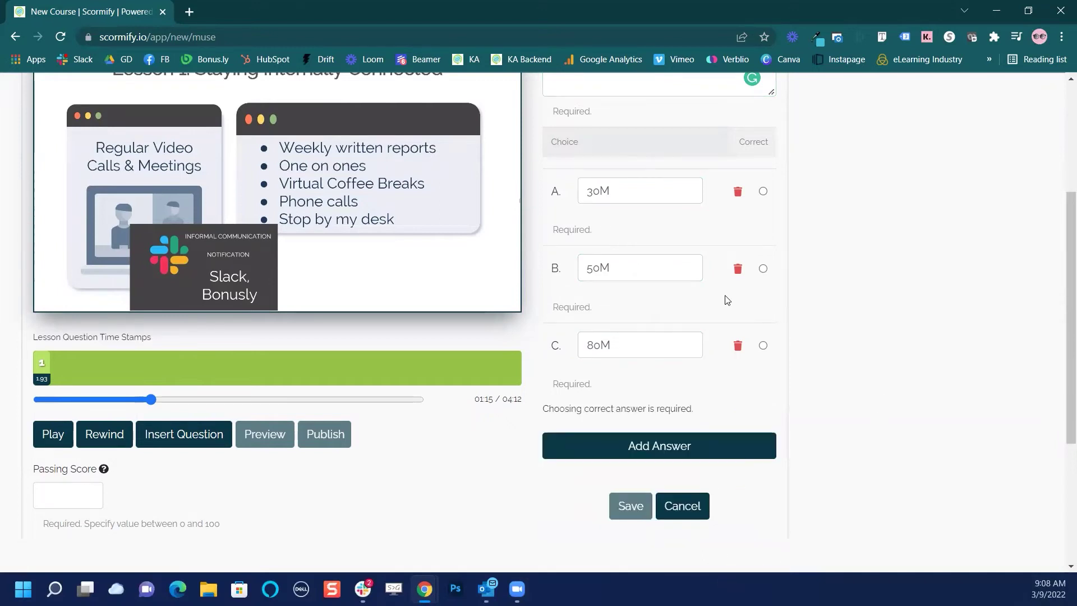
scroll(727, 300, up, 2)
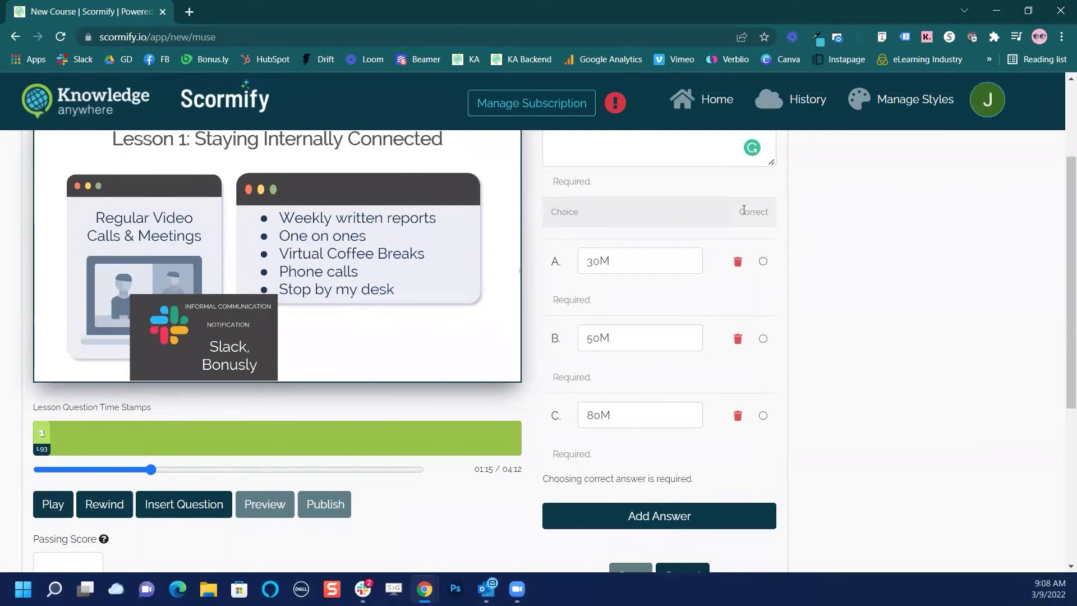
click(763, 339)
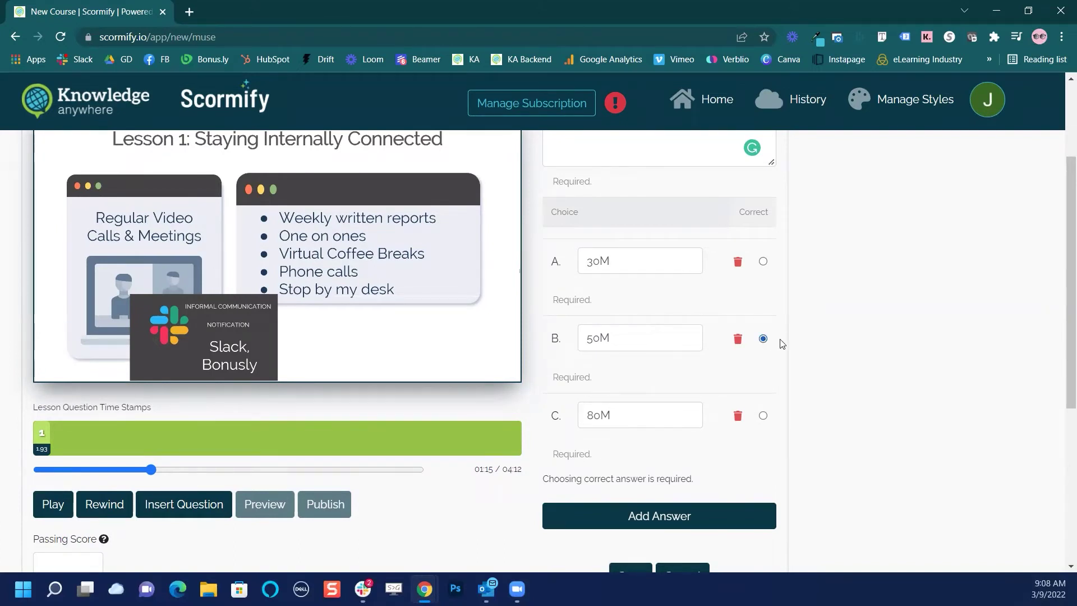
- Delete a stray empty choice row and save the multiple-choice question
click(642, 526)
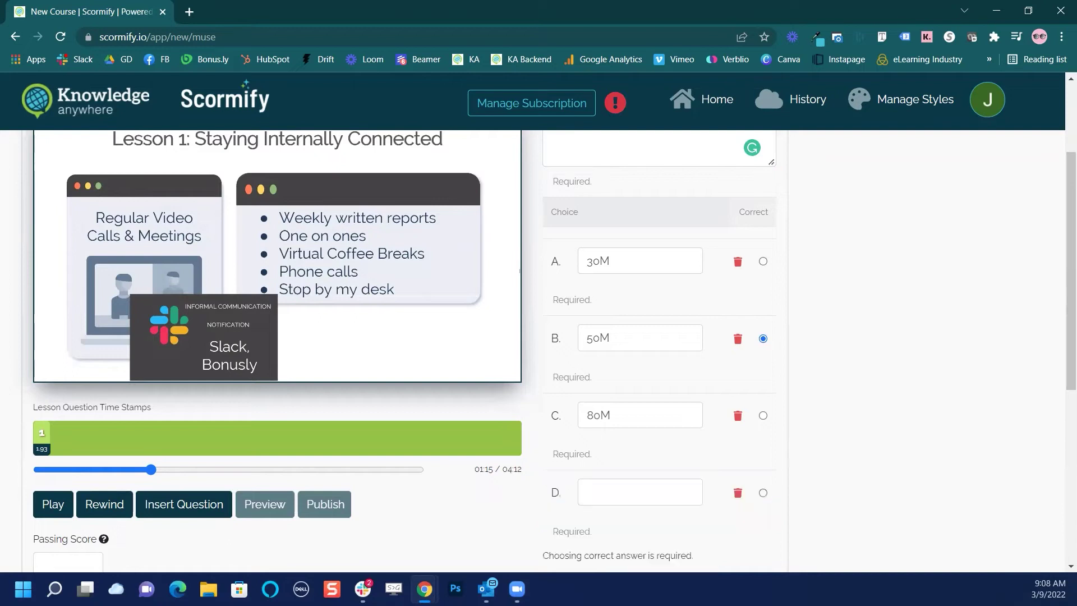
click(738, 494)
scroll(637, 487, down, 1)
click(633, 506)
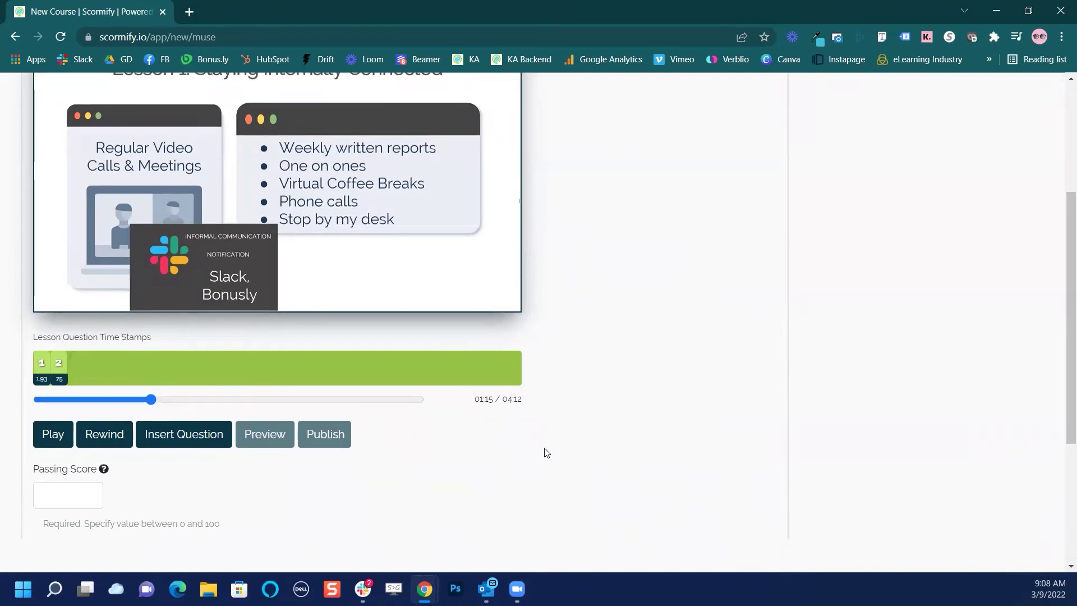
scroll(535, 446, up, 1)
scroll(534, 445, down, 1)
- Skip the webinar ahead to 03:28
click(210, 399)
click(281, 399)
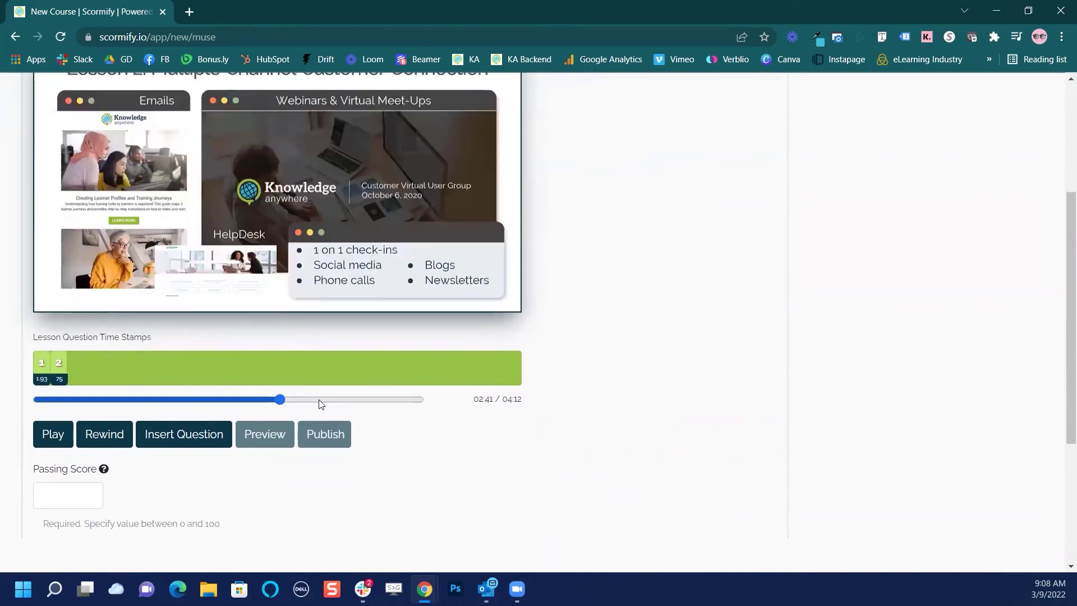
click(318, 399)
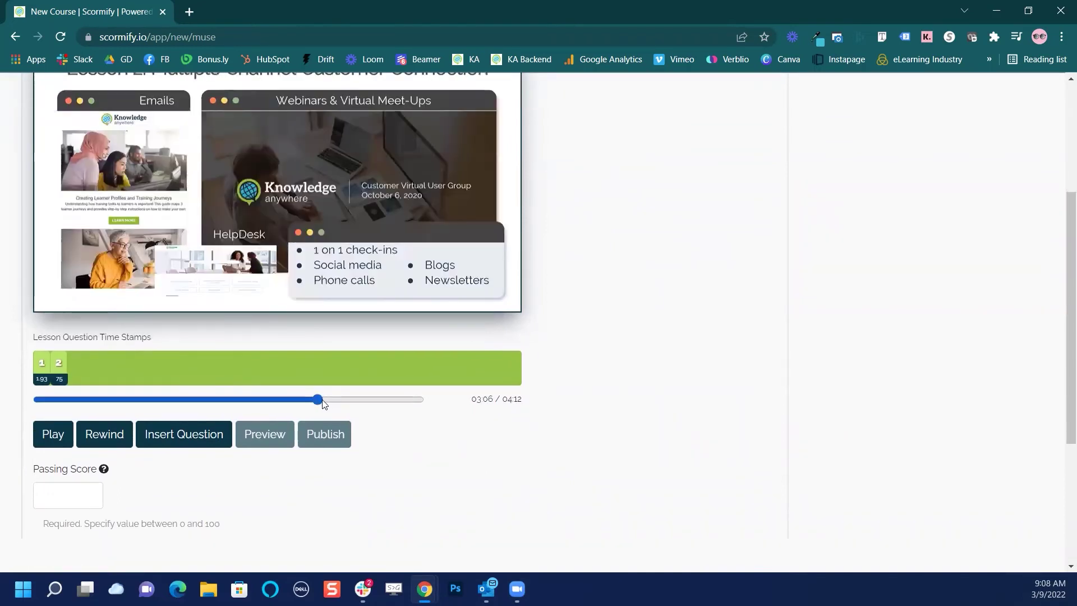
click(352, 399)
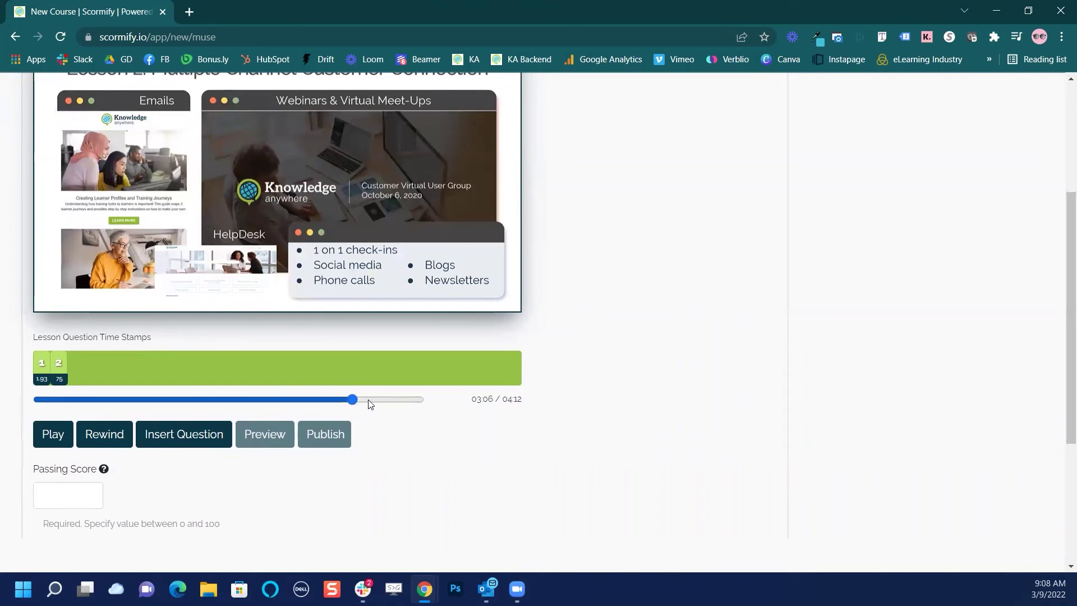
- Add and save true/false question 'Most US professionals have a training program' with False correct
click(218, 443)
scroll(505, 438, up, 2)
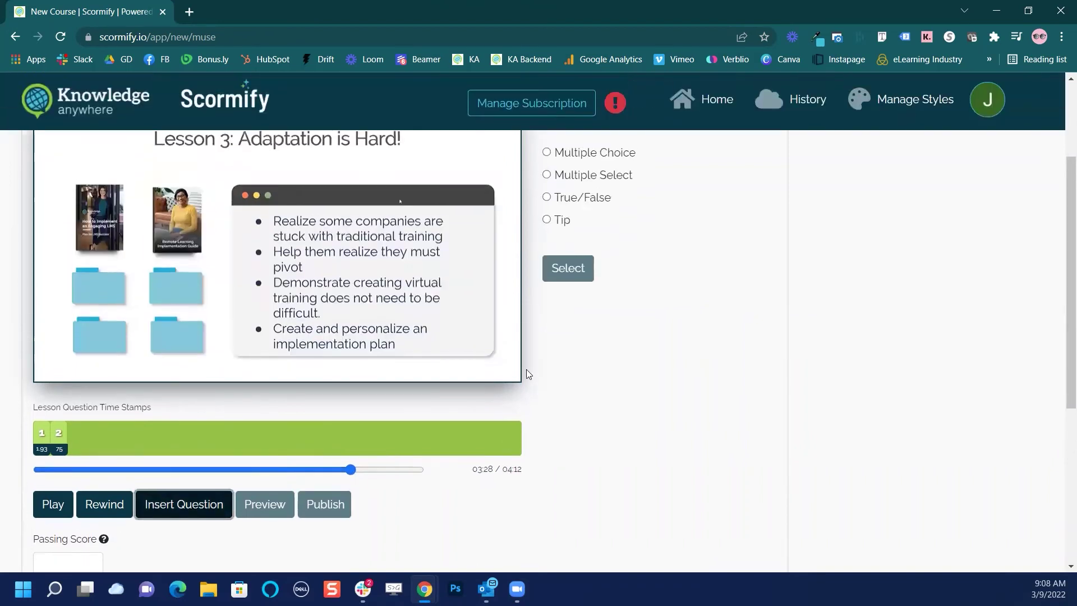
click(569, 201)
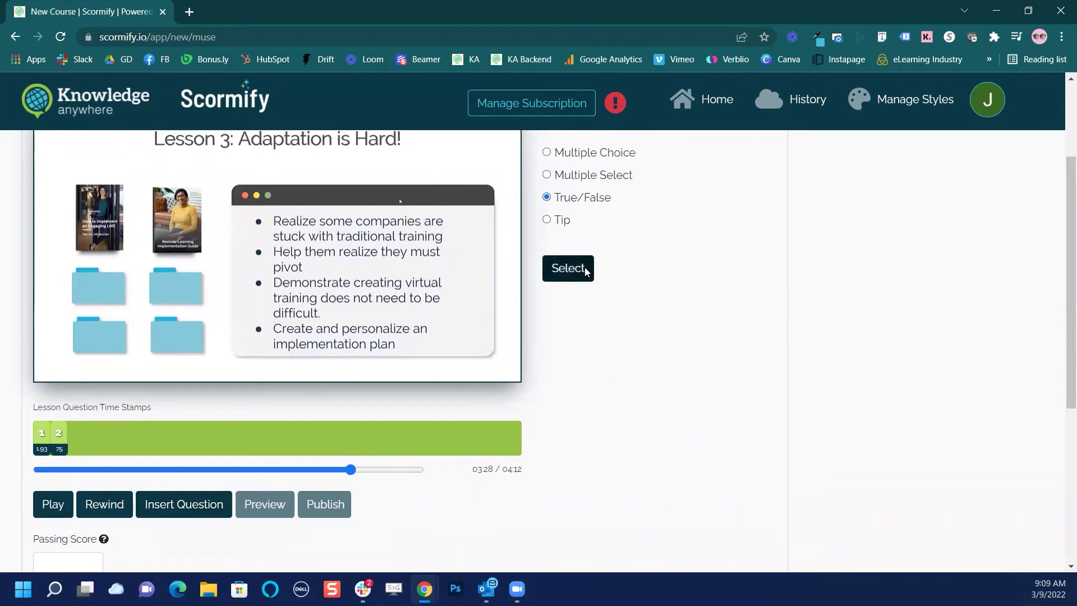
click(590, 262)
scroll(679, 292, up, 1)
text(Most )
text(US professional)
text(have a training progream)
key(BackSpace)
key(BackSpace)
key(BackSpace)
text(am)
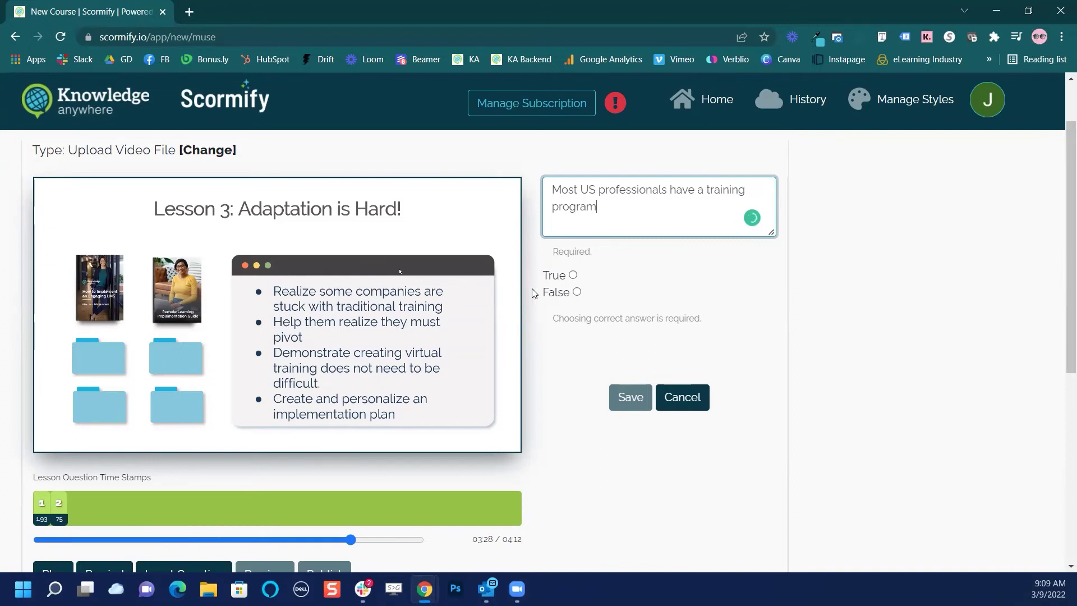
click(576, 292)
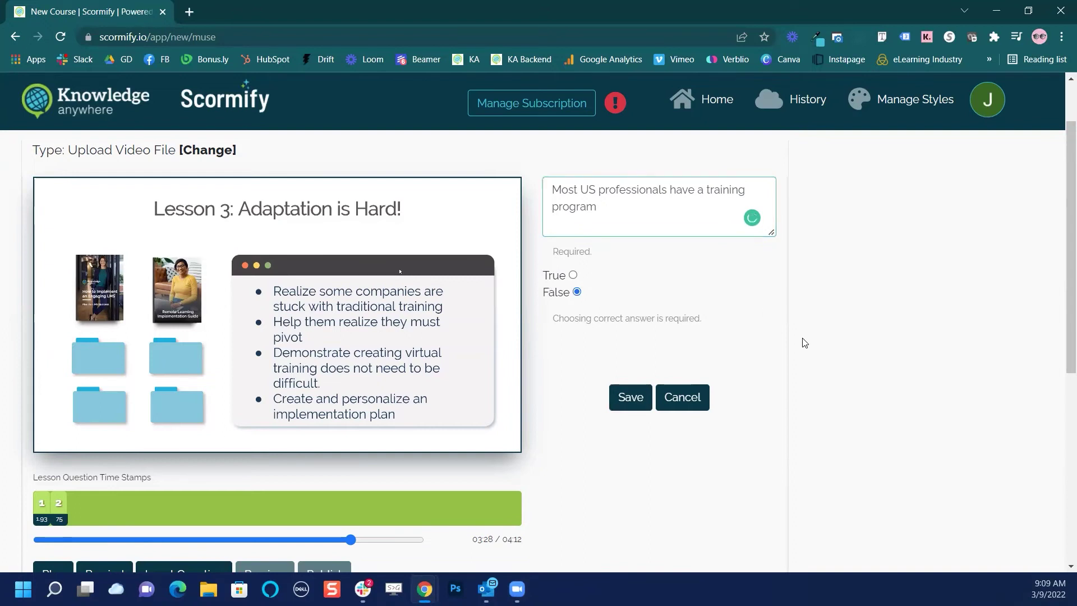
click(635, 406)
- Enter 80 in the Passing Score field, replacing the 100 typed first
scroll(658, 483, down, 3)
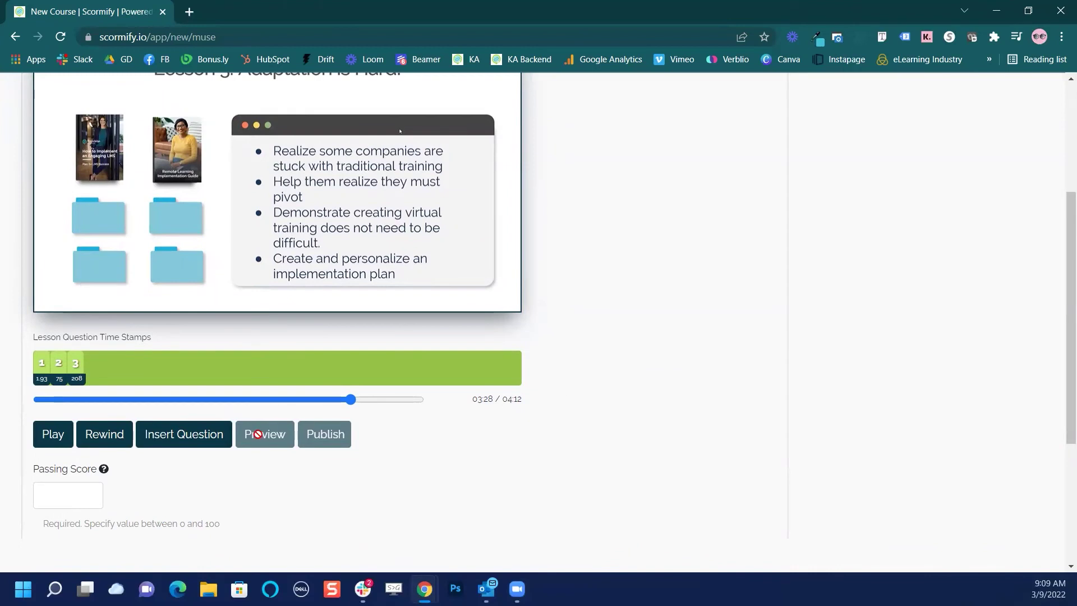
click(42, 496)
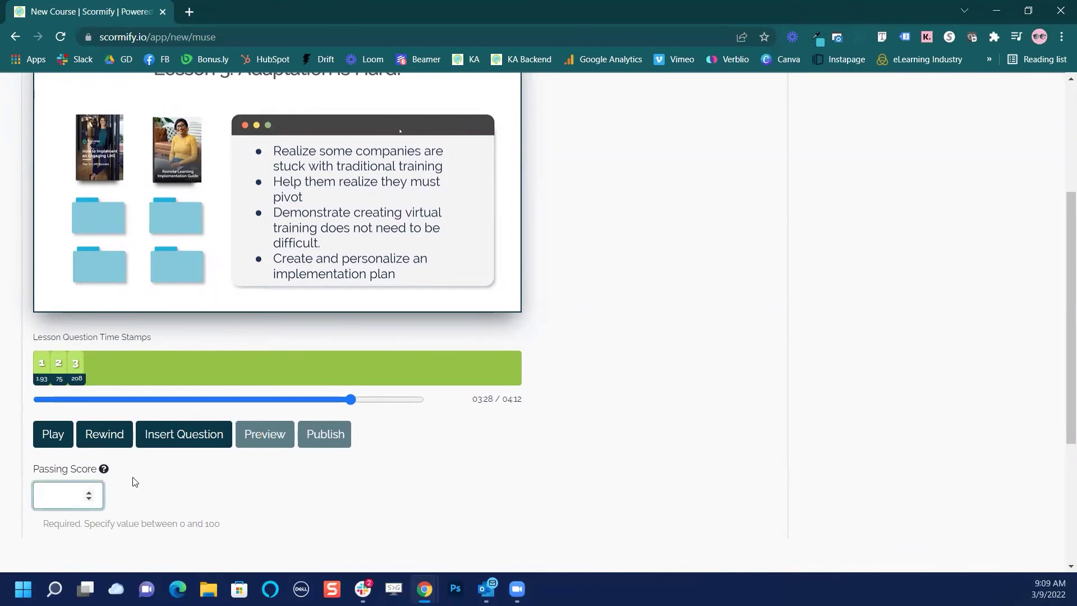
mouse_move(103, 469)
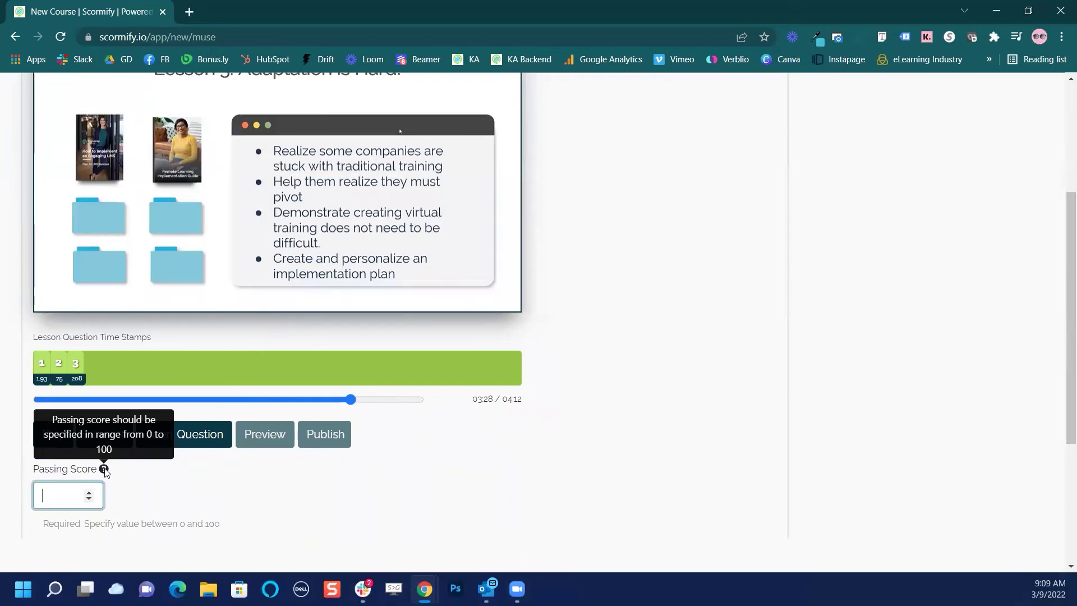
text(100)
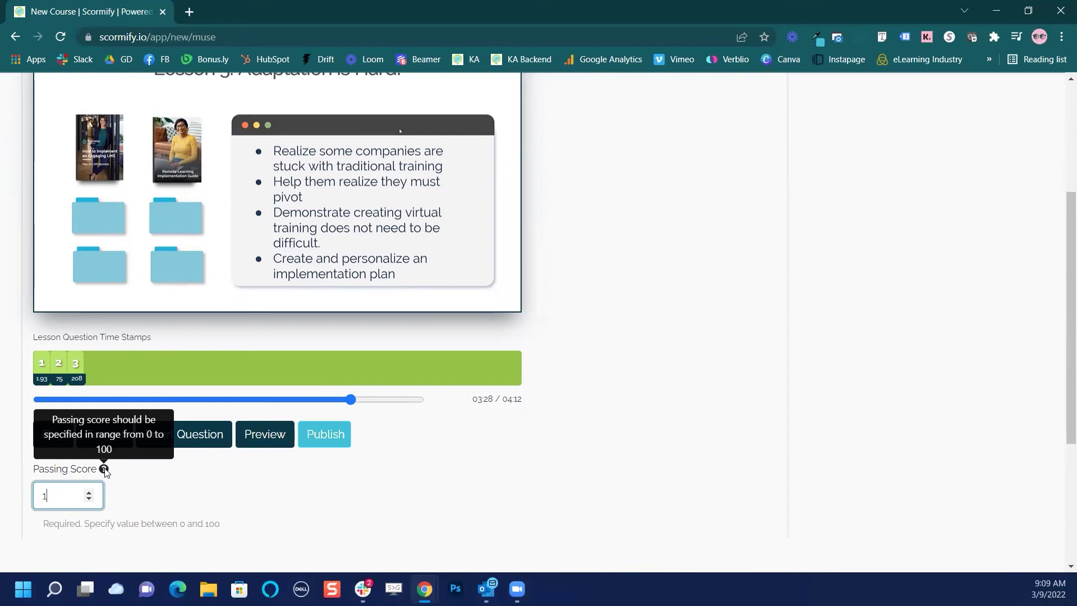
key(BackSpace)
key(BackSpace)
key(BackSpace)
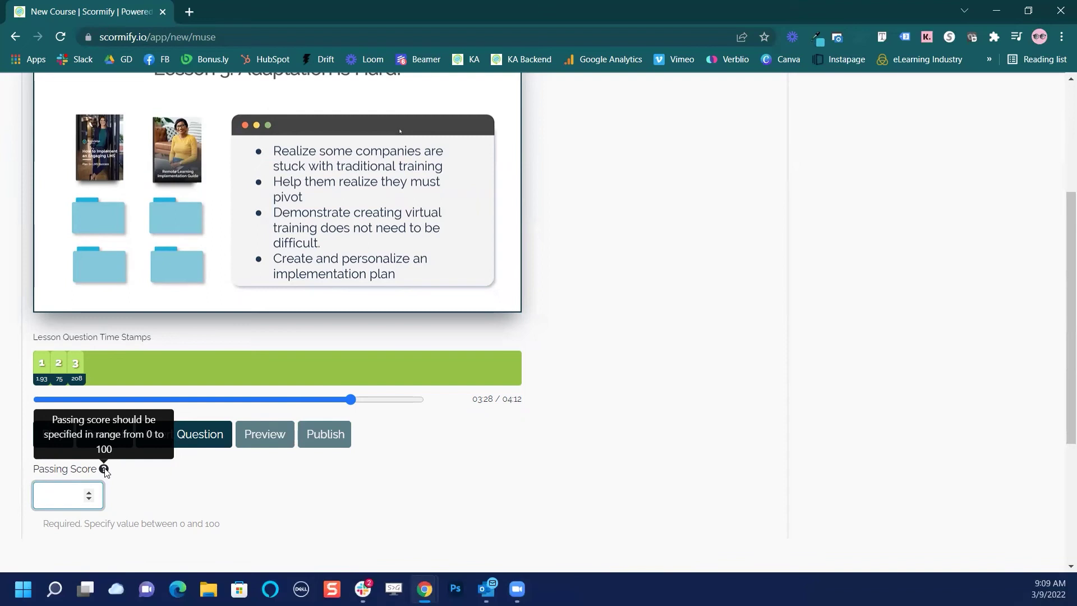
text(80)
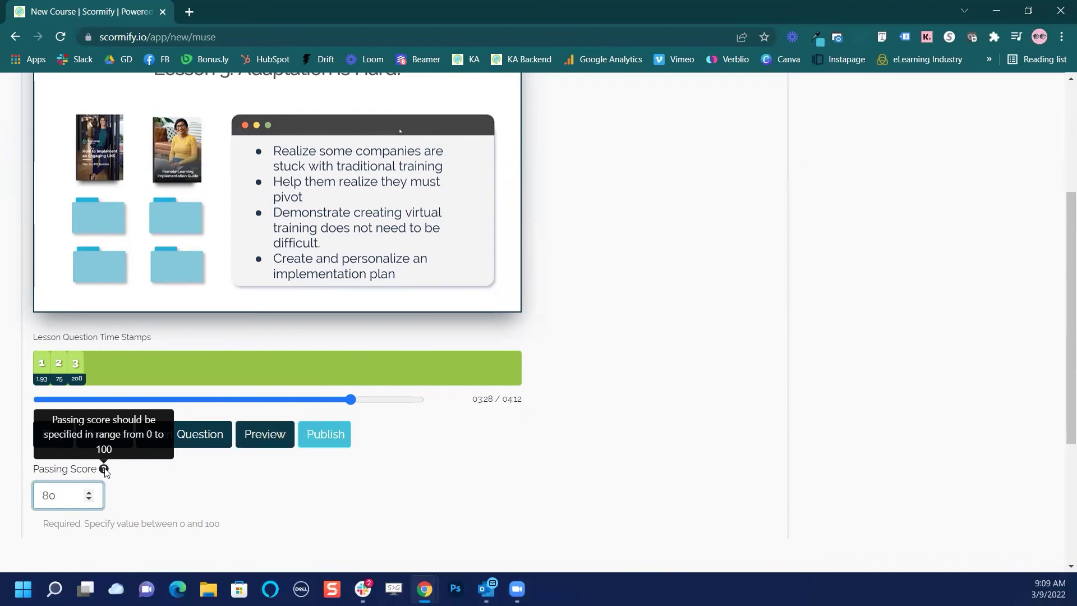
click(167, 506)
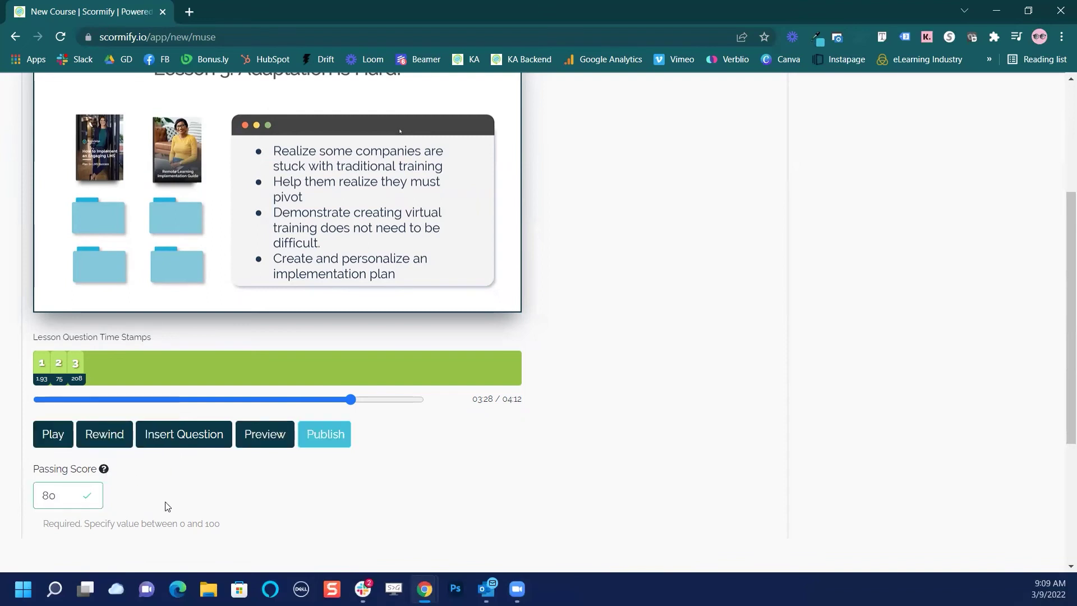
scroll(166, 503, up, 1)
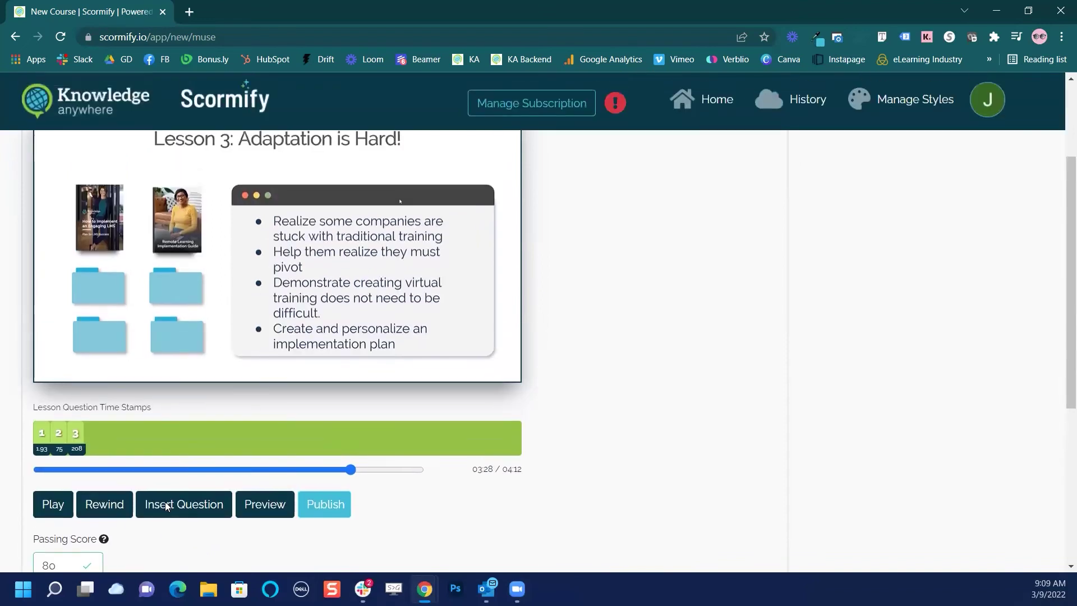
click(259, 514)
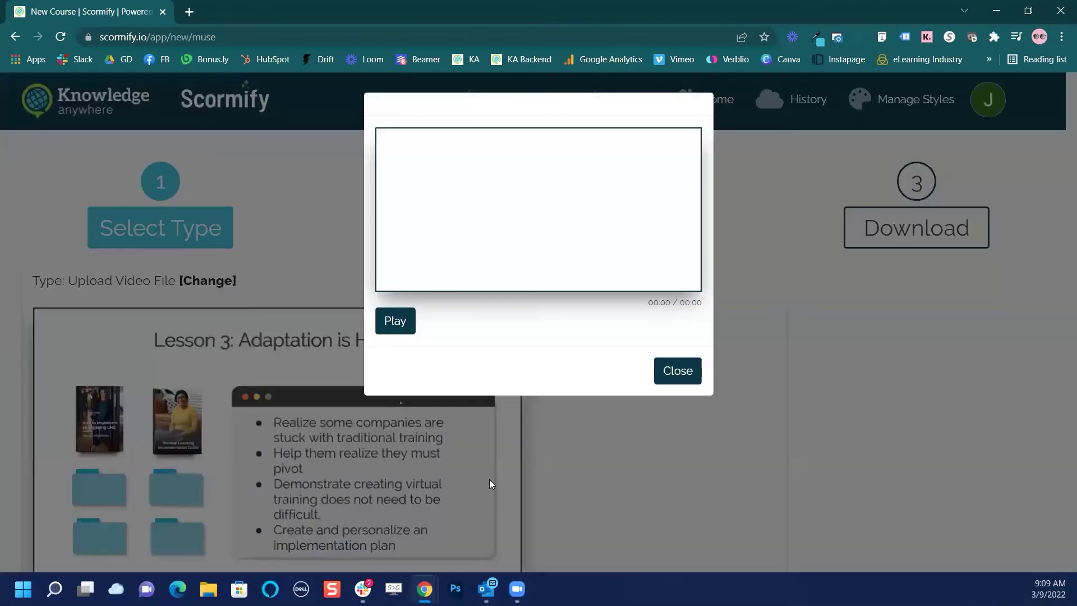
click(406, 354)
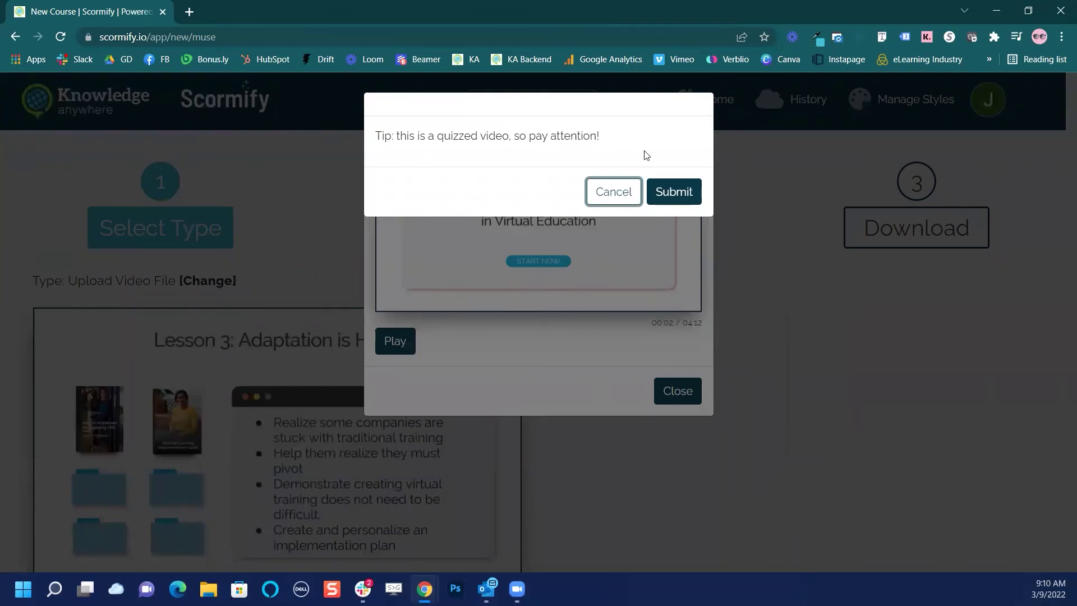
click(679, 192)
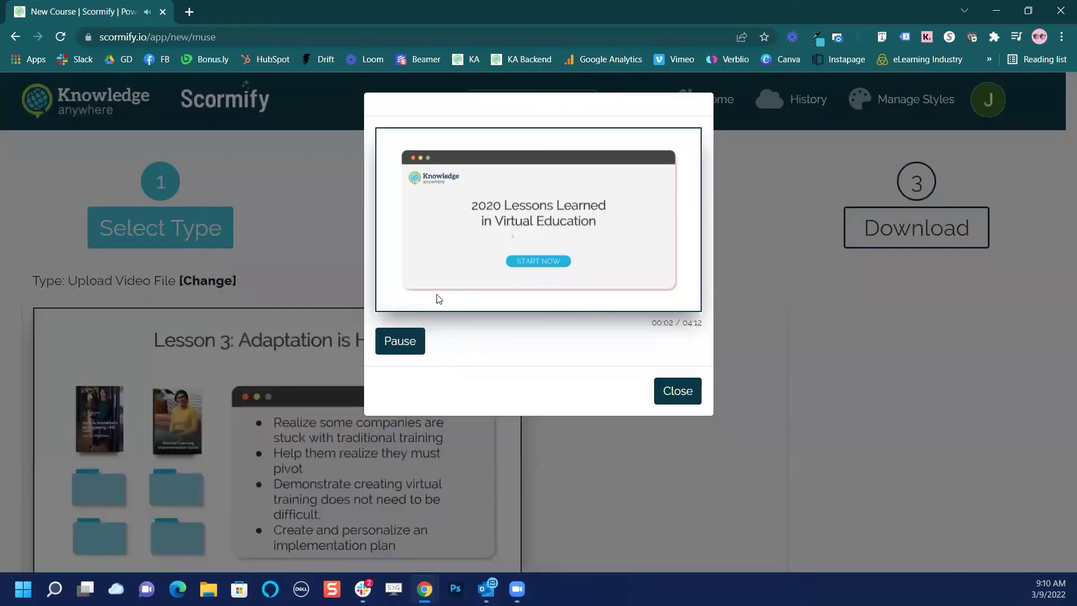
click(406, 347)
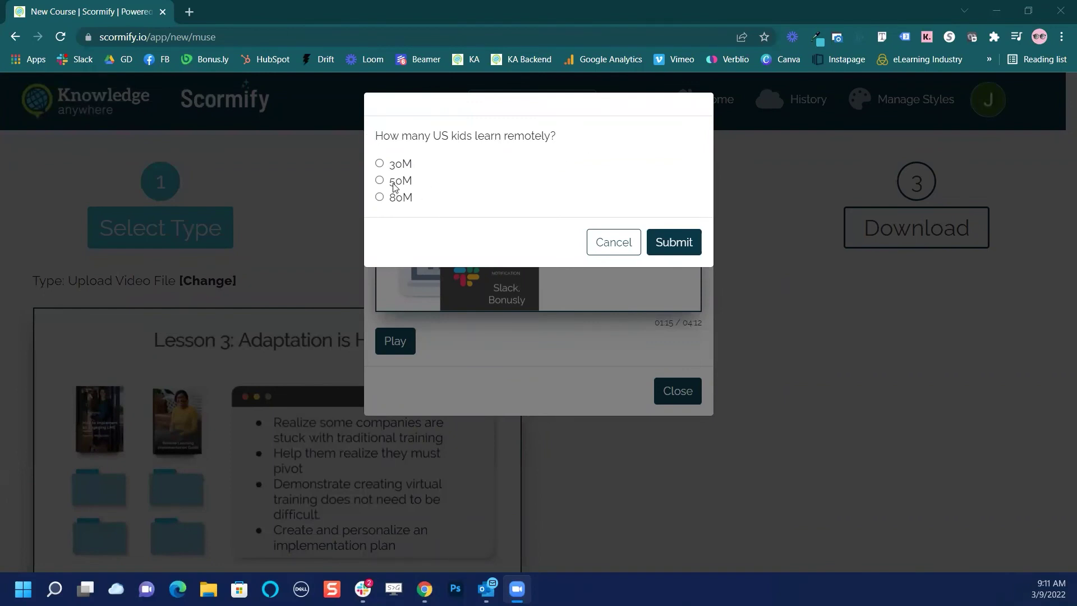
click(398, 203)
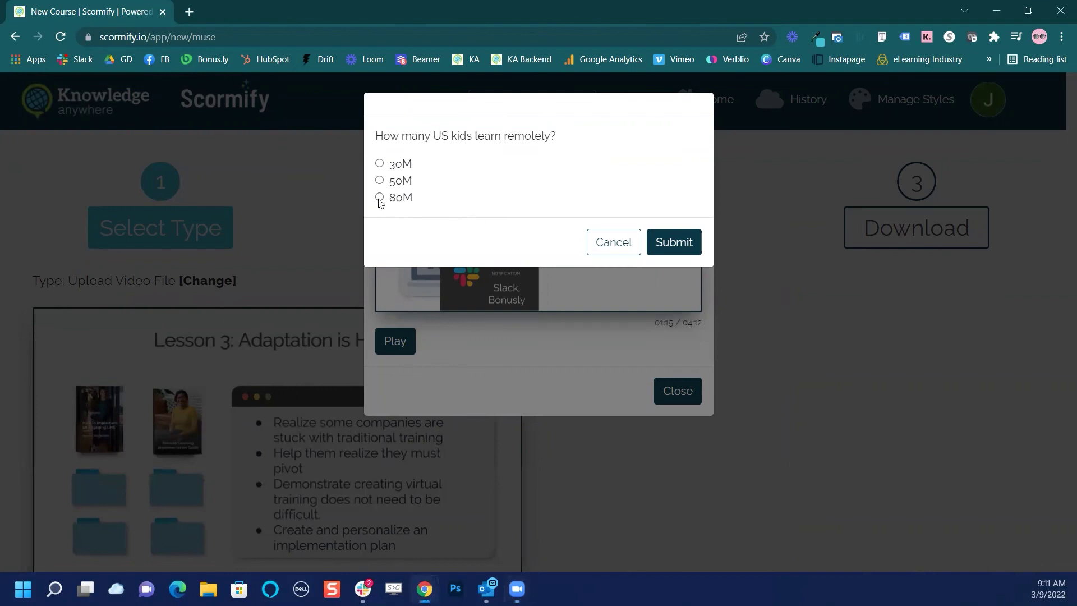
click(379, 197)
click(682, 243)
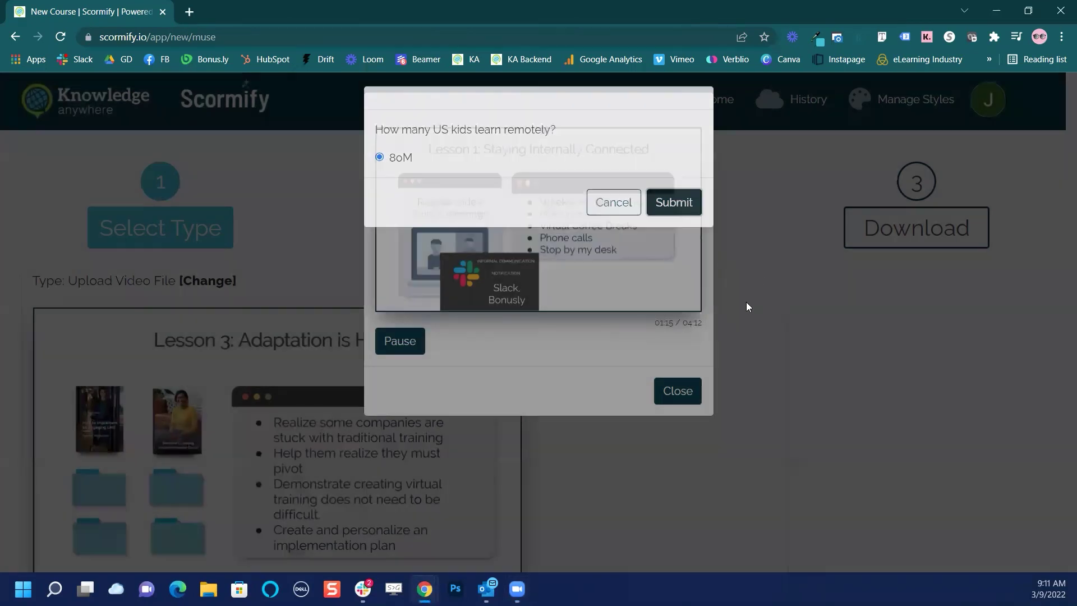
click(676, 387)
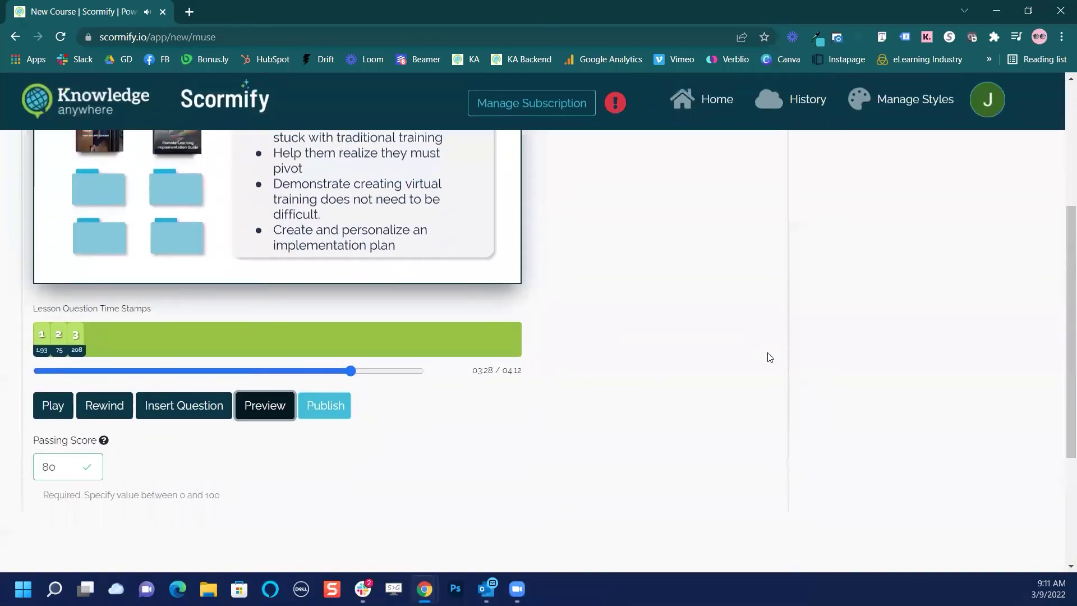
- Publish the Webinar course and wait for the SCORM download to be offered
scroll(303, 438, down, 1)
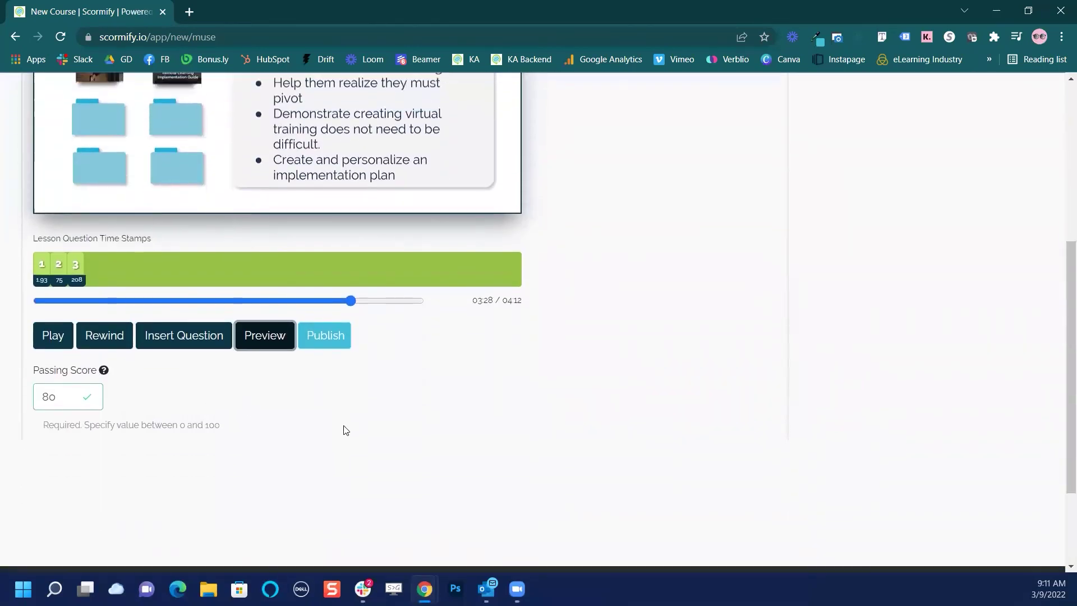
scroll(345, 430, up, 1)
click(335, 413)
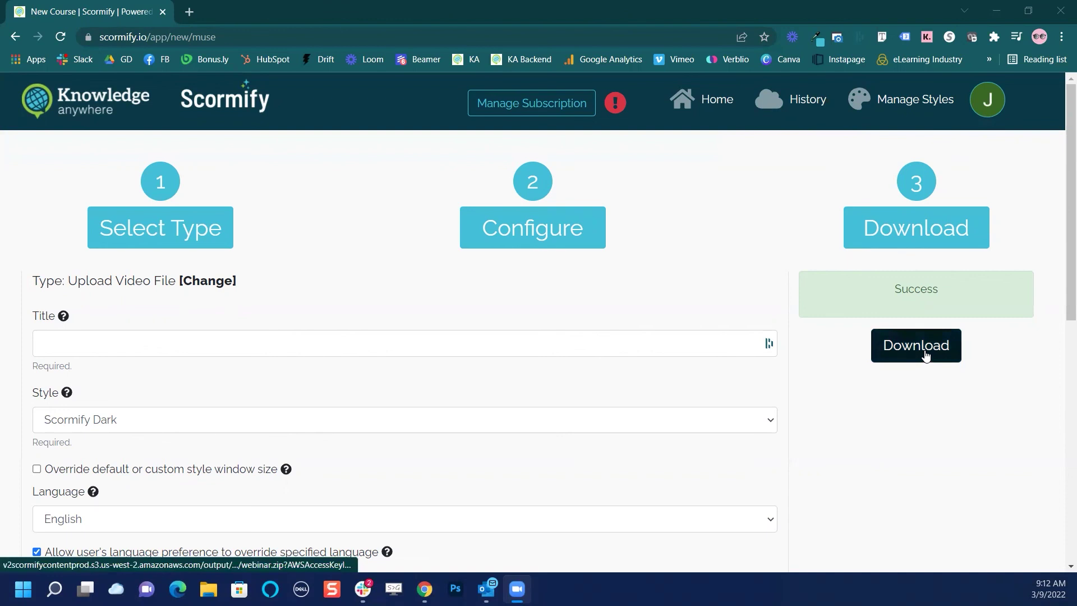
- Download the published SCORM package and open webinar (1).zip to view its 16 files
click(906, 349)
click(88, 560)
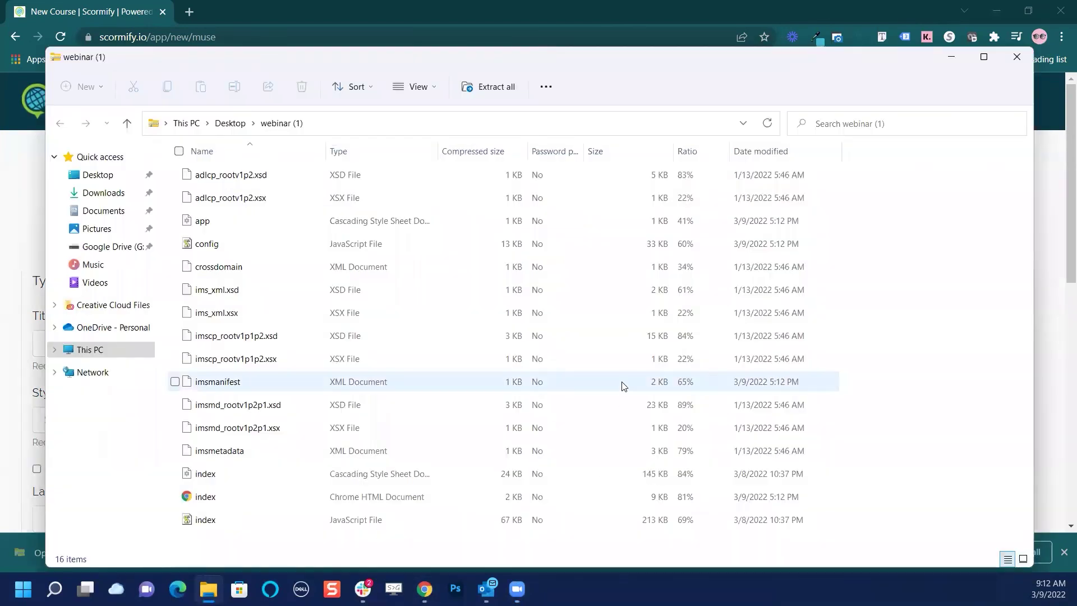
- Close the webinar (1) File Explorer window to return to Scormify's success page
click(1015, 58)
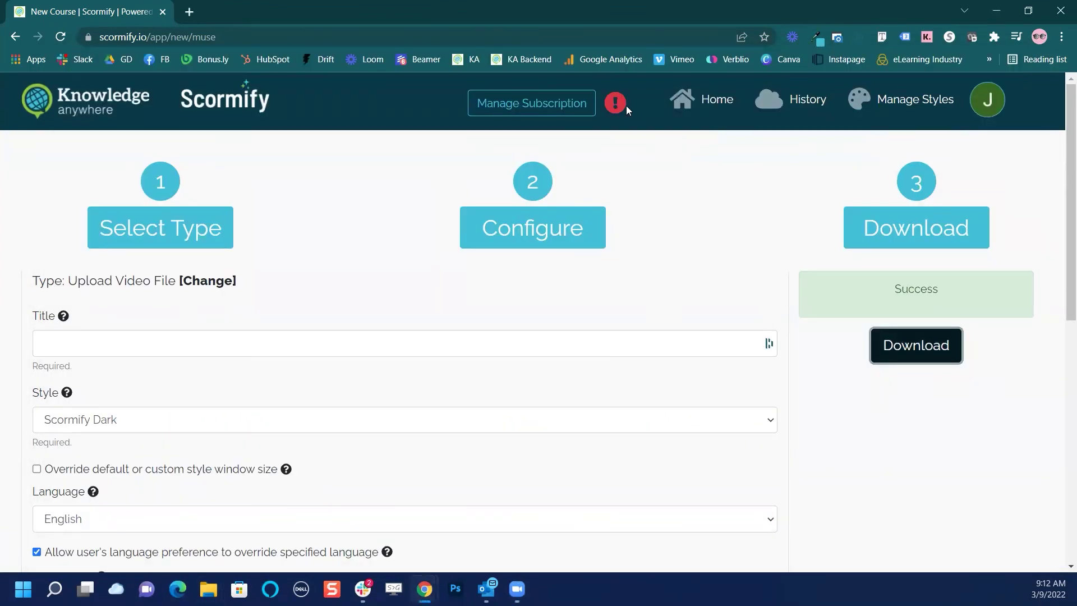